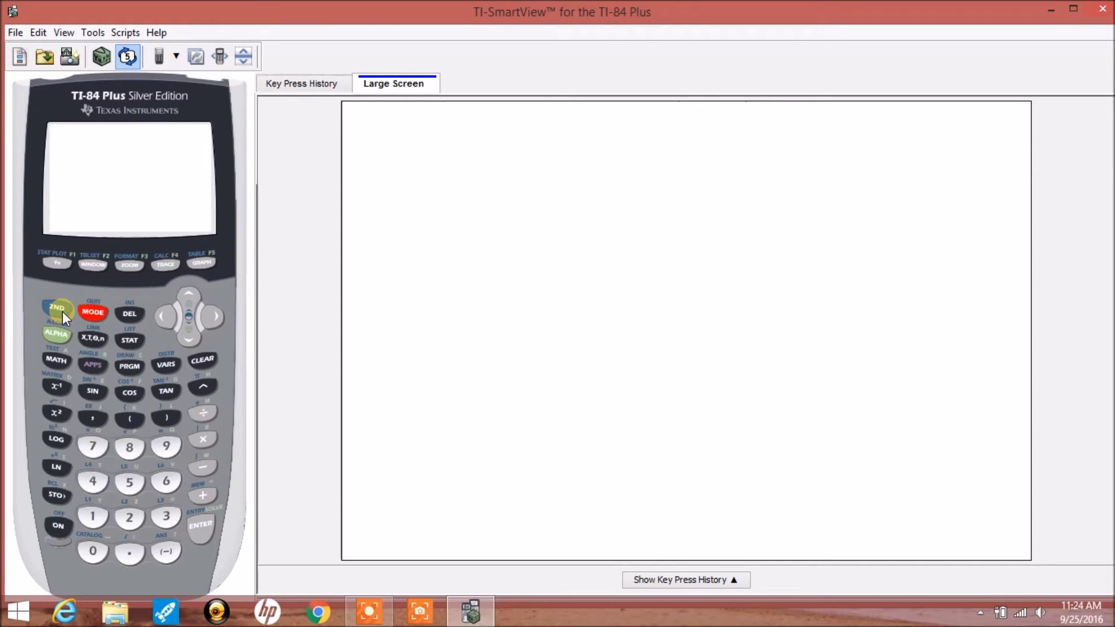
Choose A:binompdf( from the DISTR menu to open its input wizard.
left_click(58, 311)
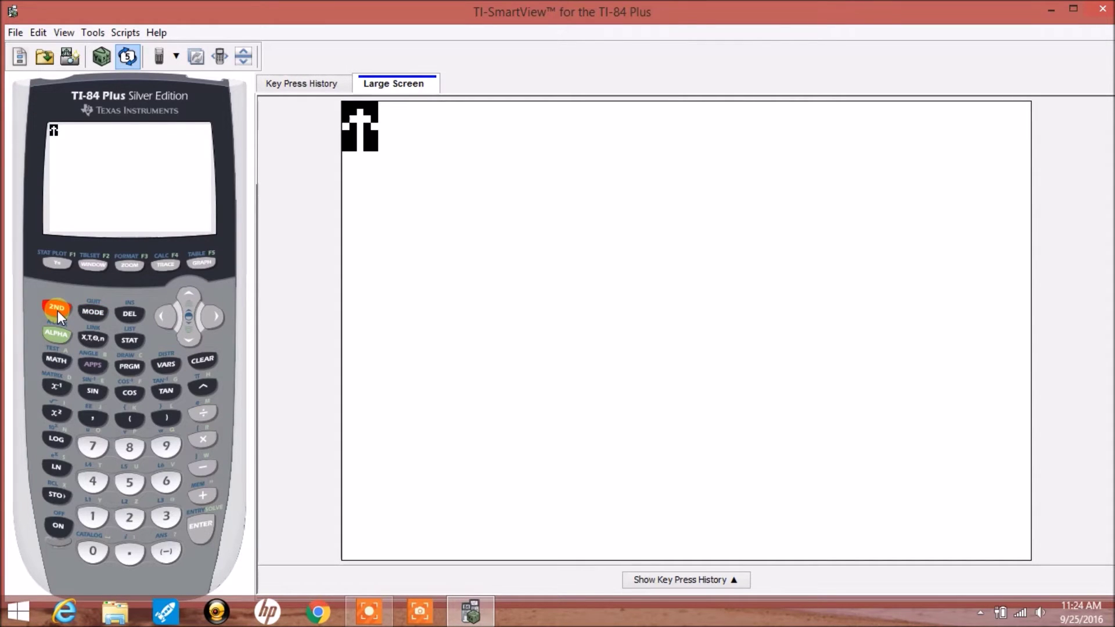
left_click(166, 365)
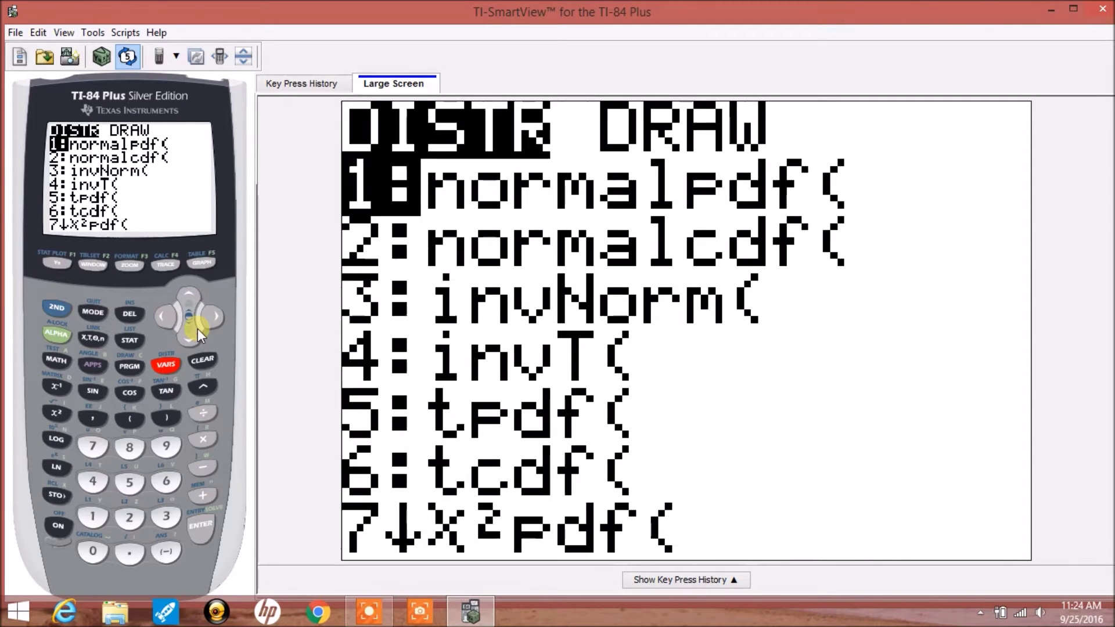
left_click(188, 311)
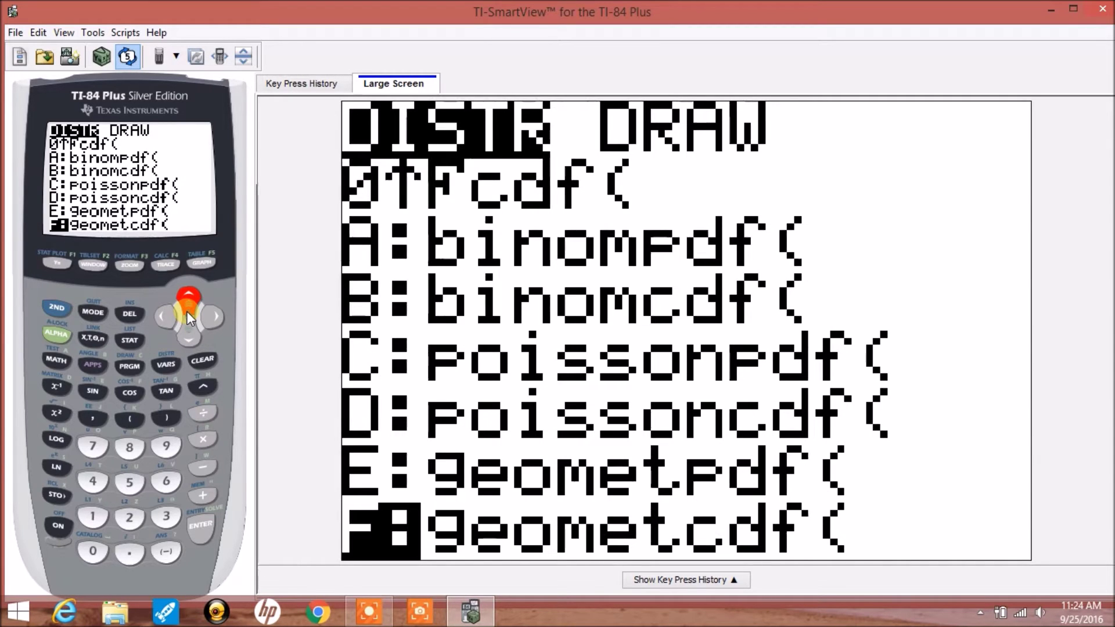
left_click(187, 311)
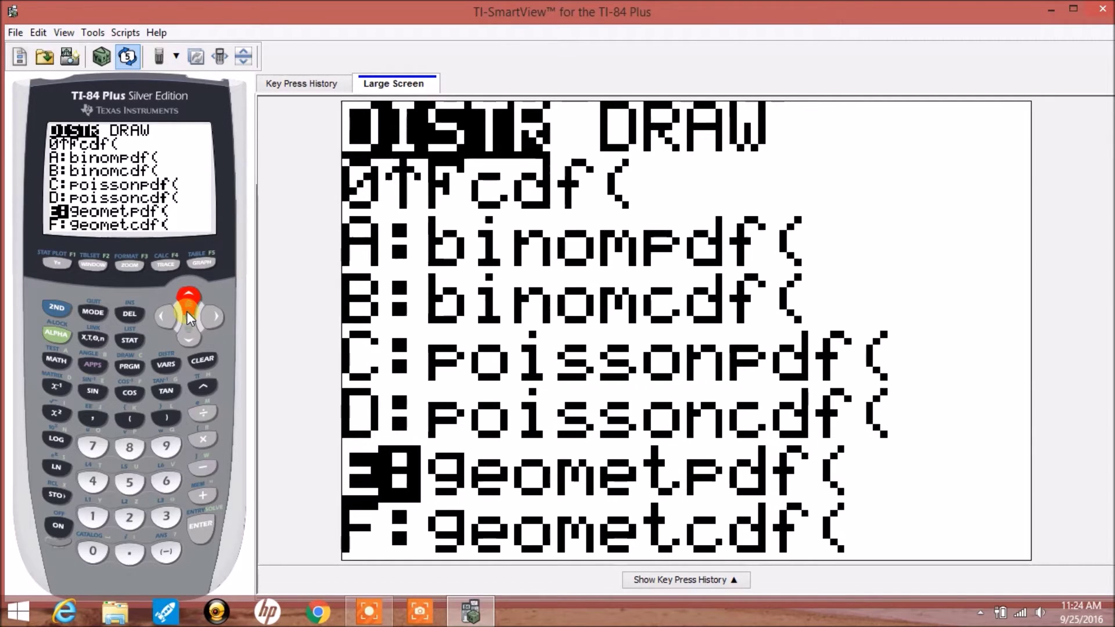
left_click(188, 311)
left_click(187, 312)
left_click(188, 312)
left_click(188, 311)
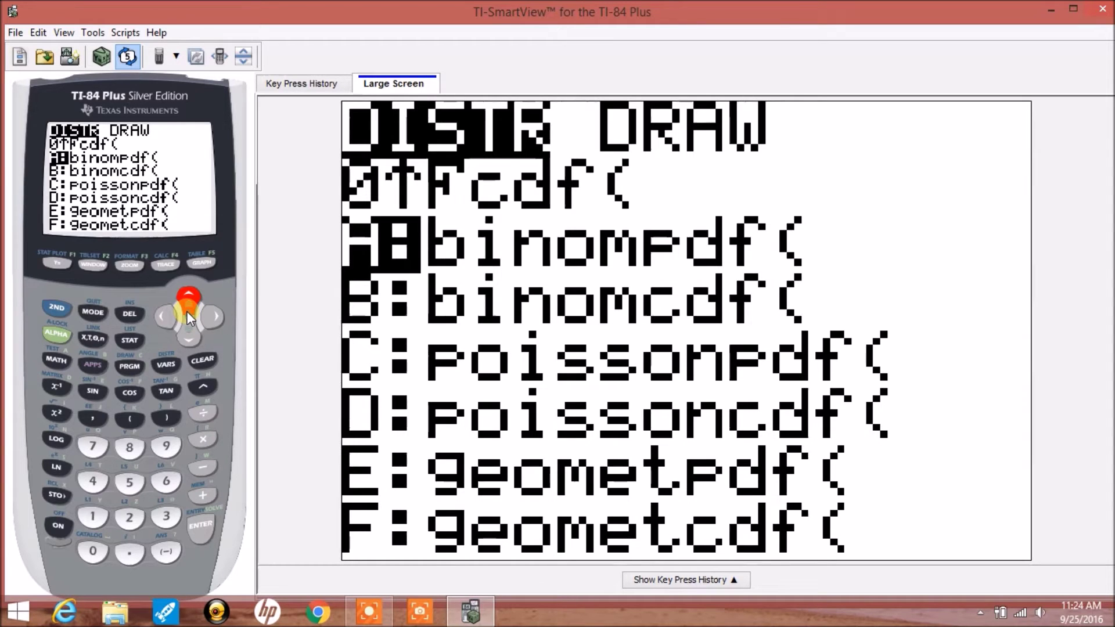
key("Return")
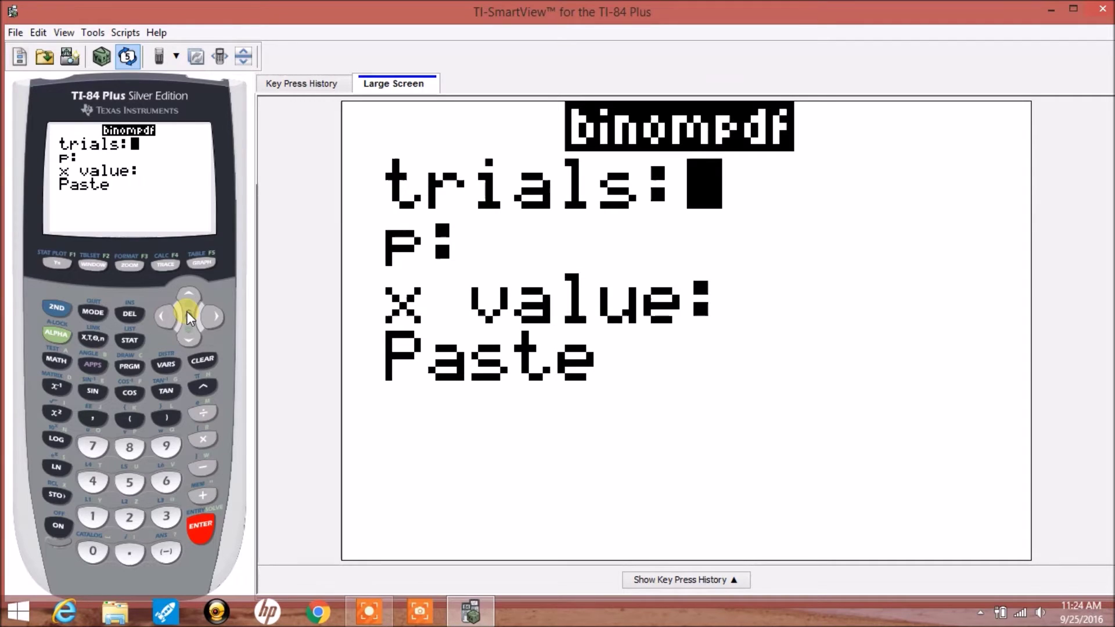
Enter 10 trials, p .8 and x value 4, then paste binompdf(10,.8,4) to the home screen.
type("10")
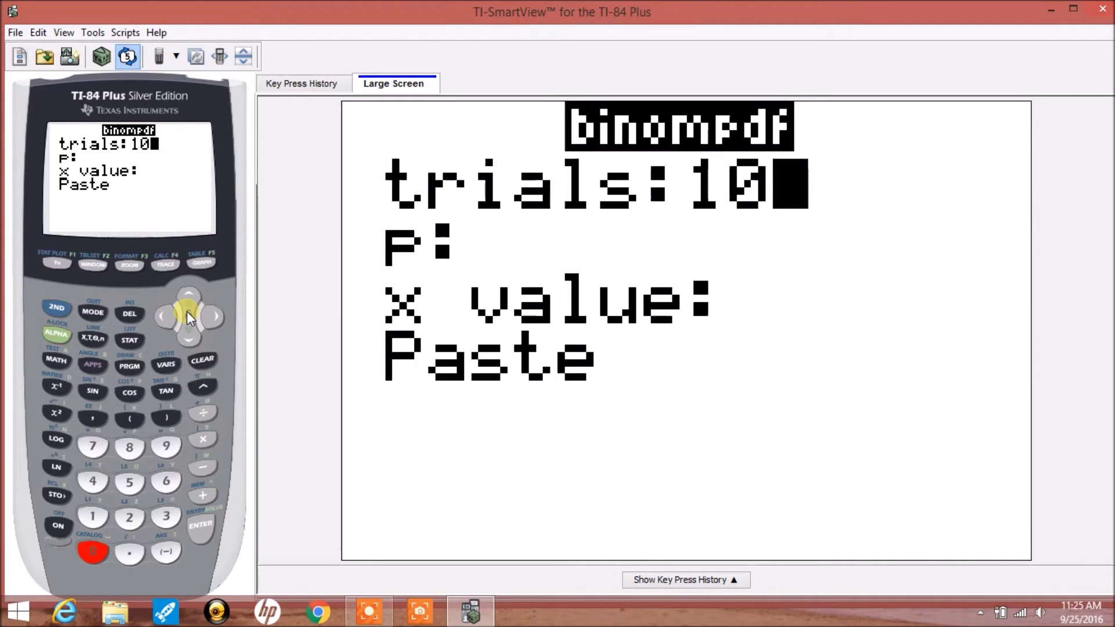
key("Down")
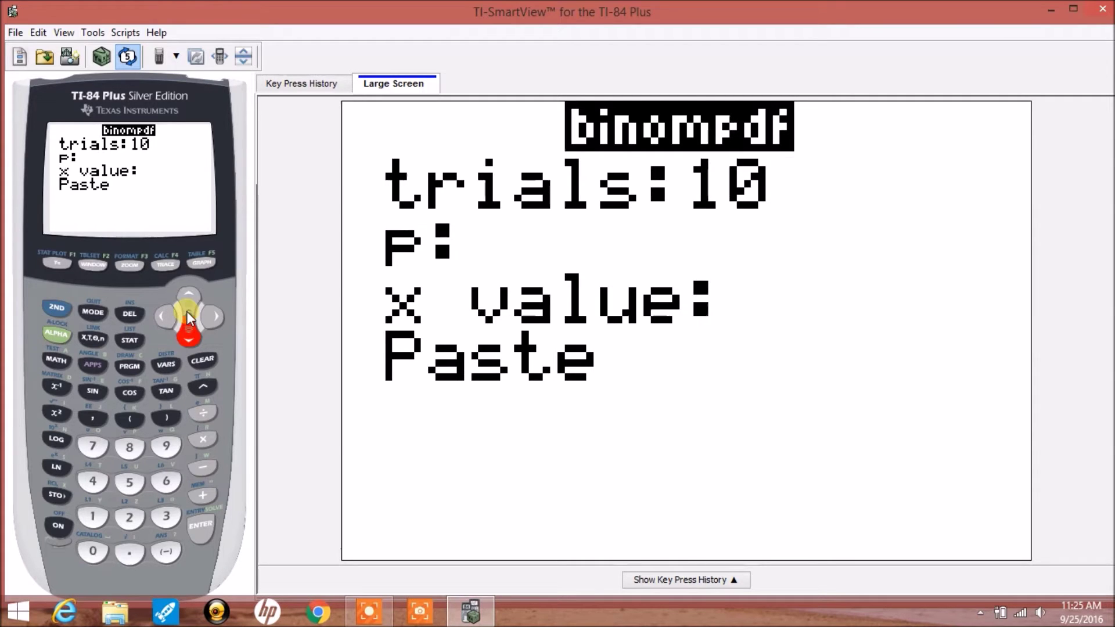
type(".")
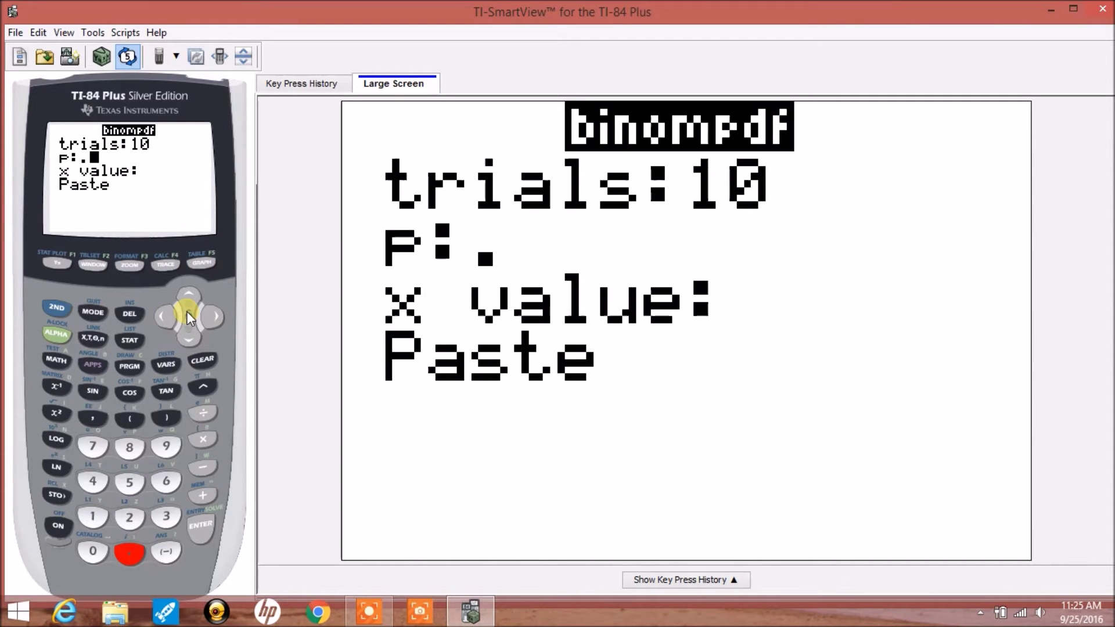
type("88")
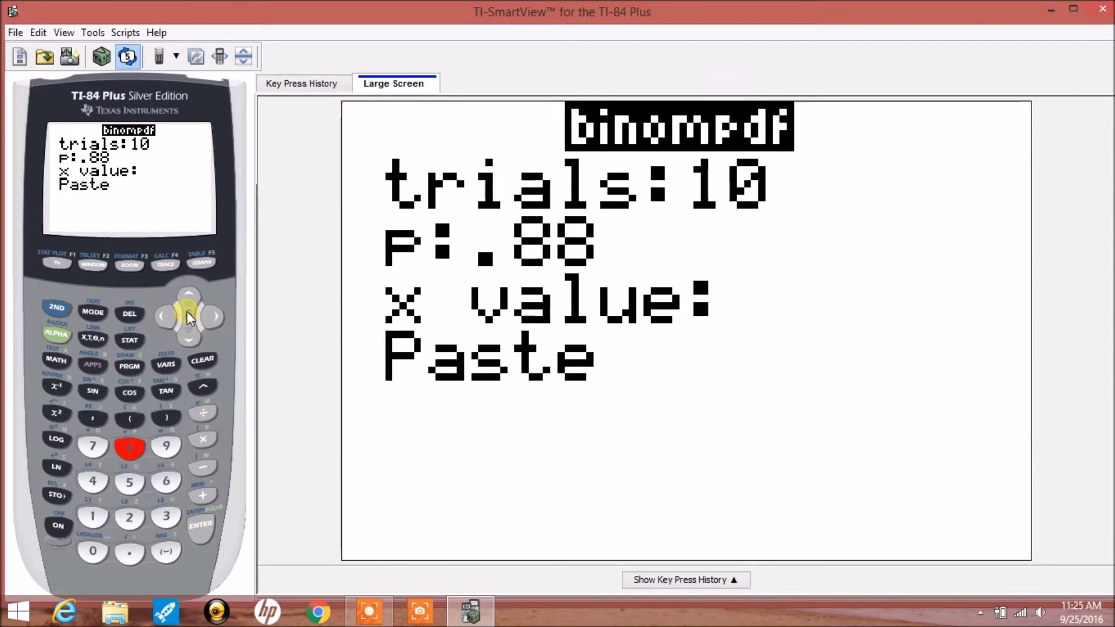
key("BackSpace")
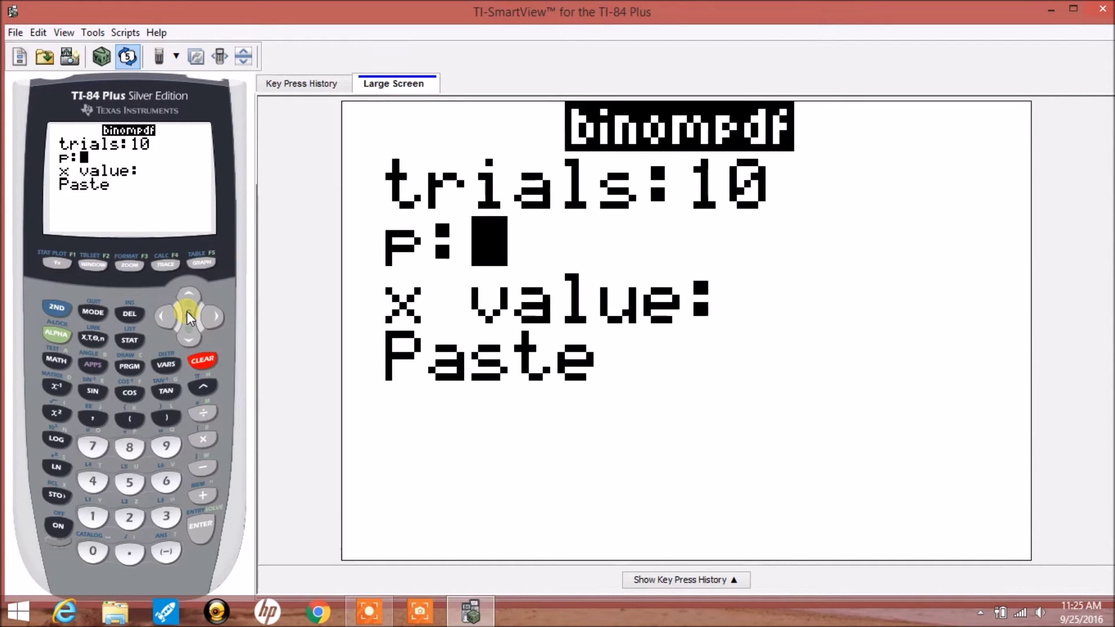
type(".8")
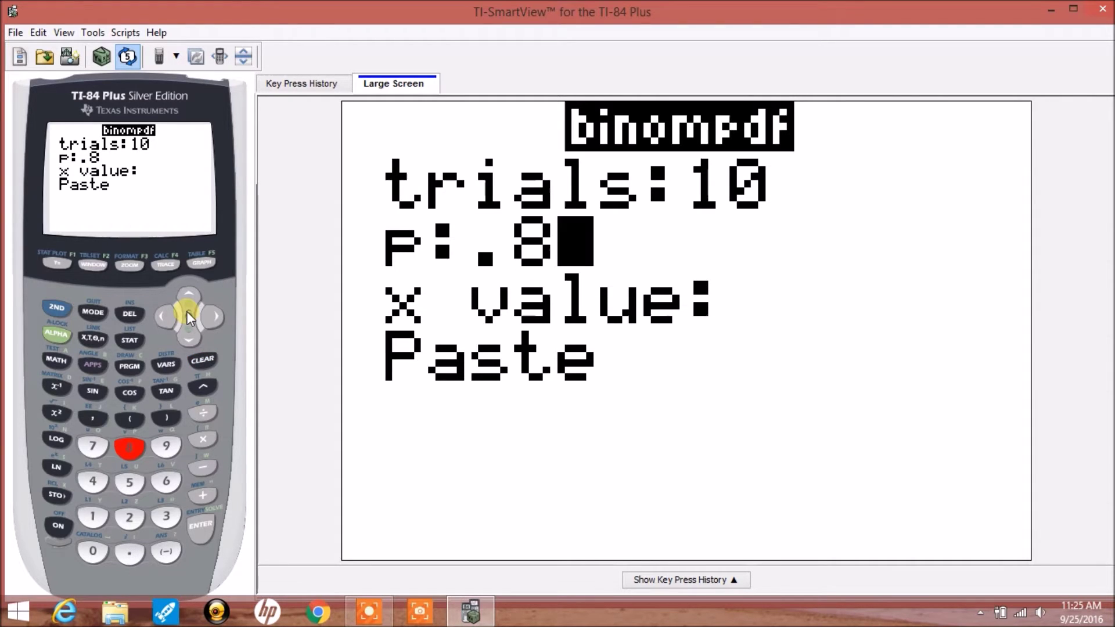
key("Down")
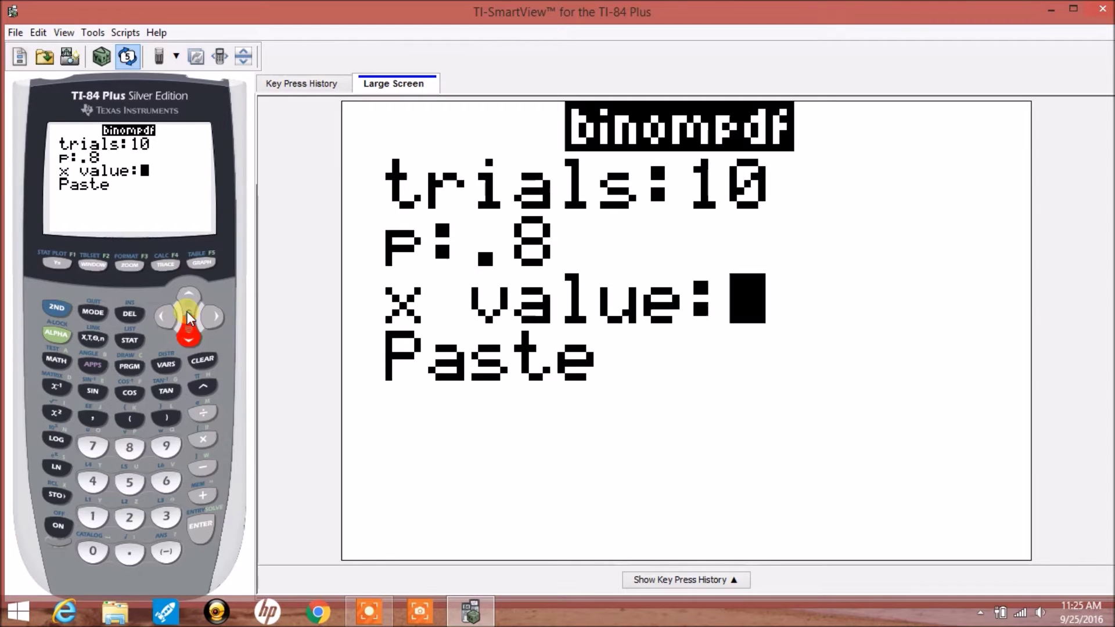
type("4")
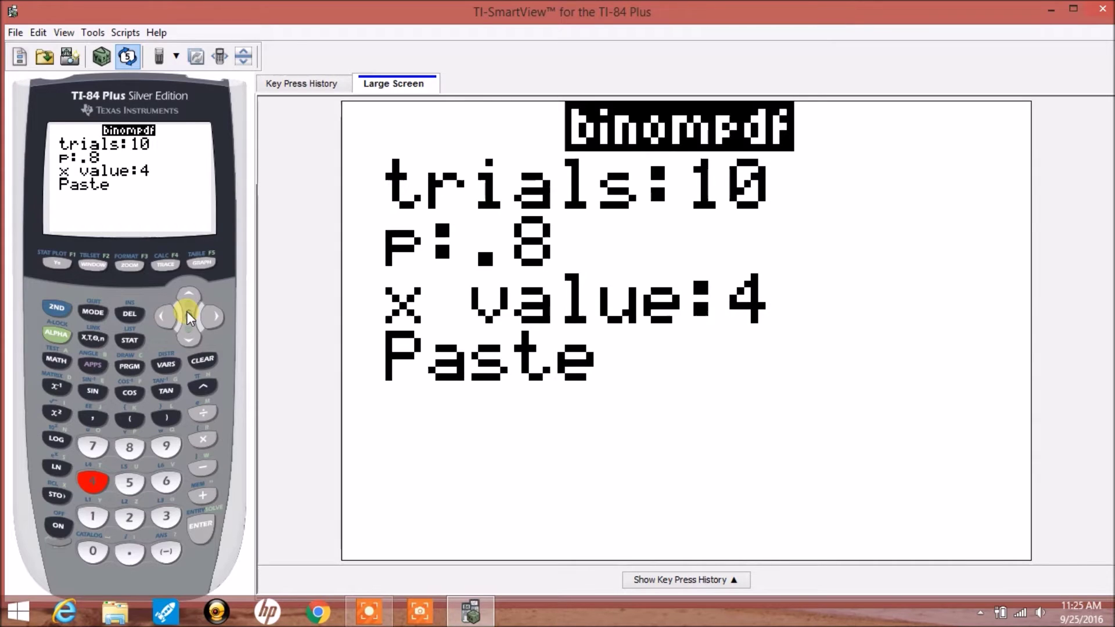
left_click(189, 320)
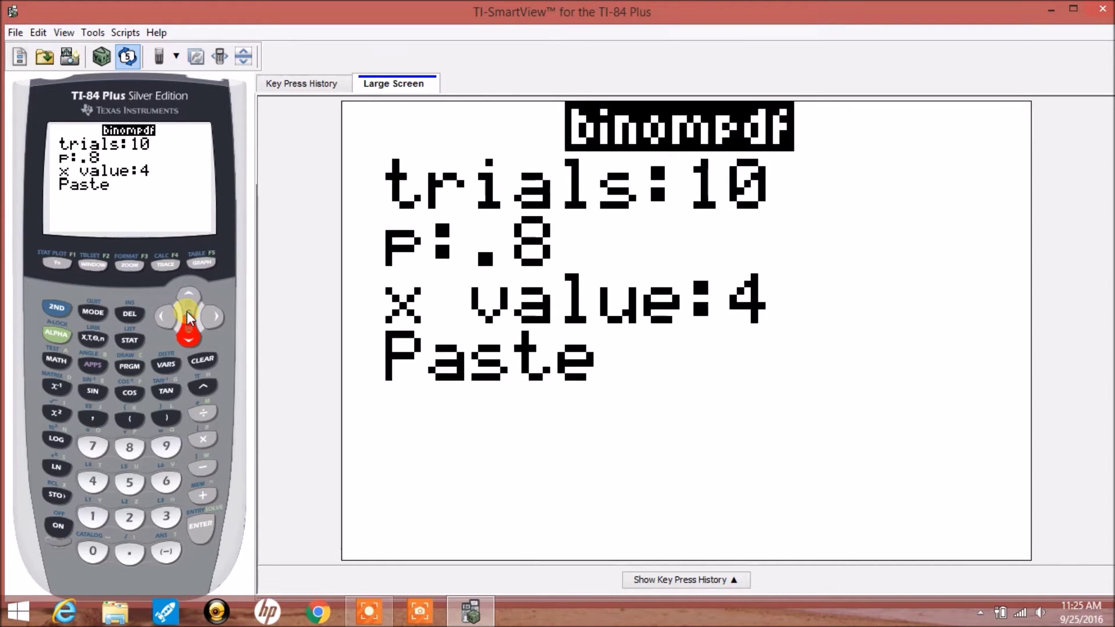
key("Return")
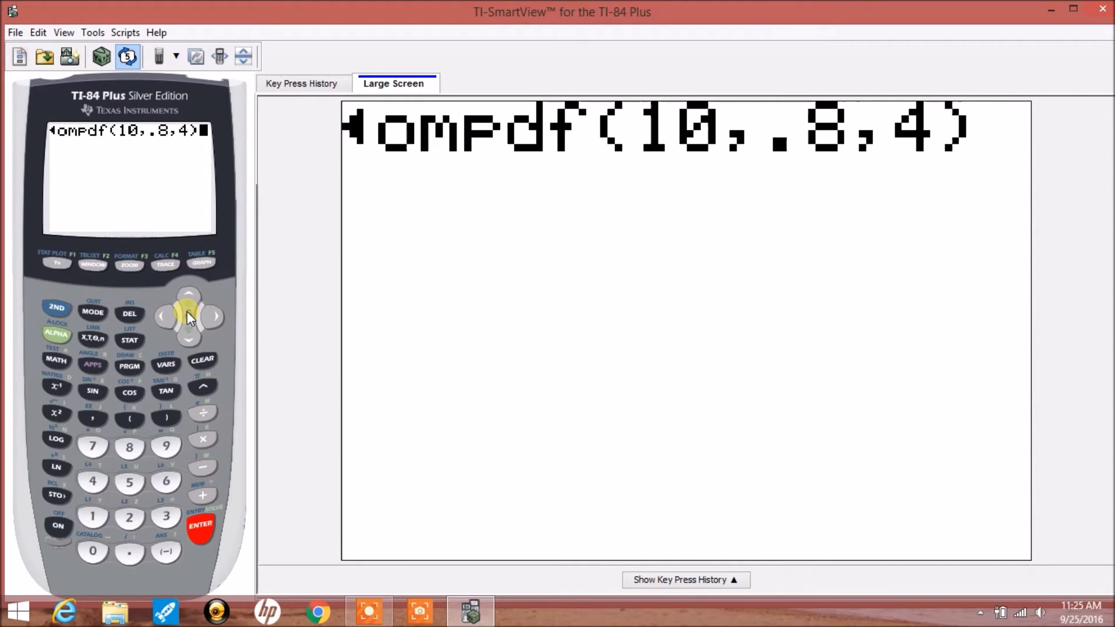
Evaluate binompdf(10,.8,4) to .005505024, then clear the home screen.
key("Return")
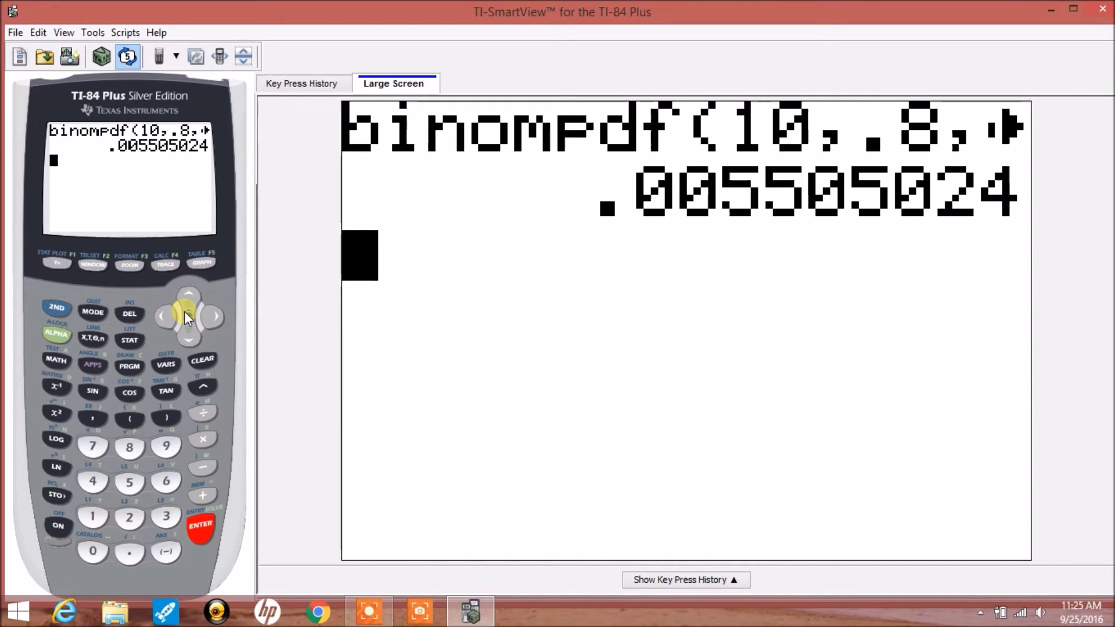
mouse_move(370, 621)
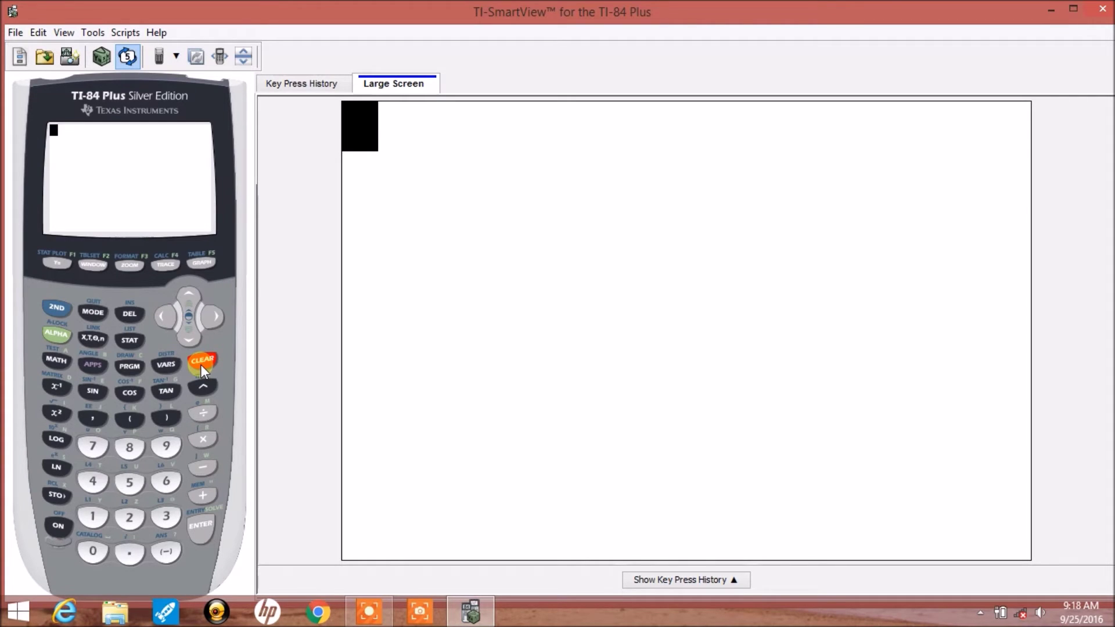
Open the DISTR menu and move up the list to B:binomcdf(.
left_click(57, 308)
left_click(165, 364)
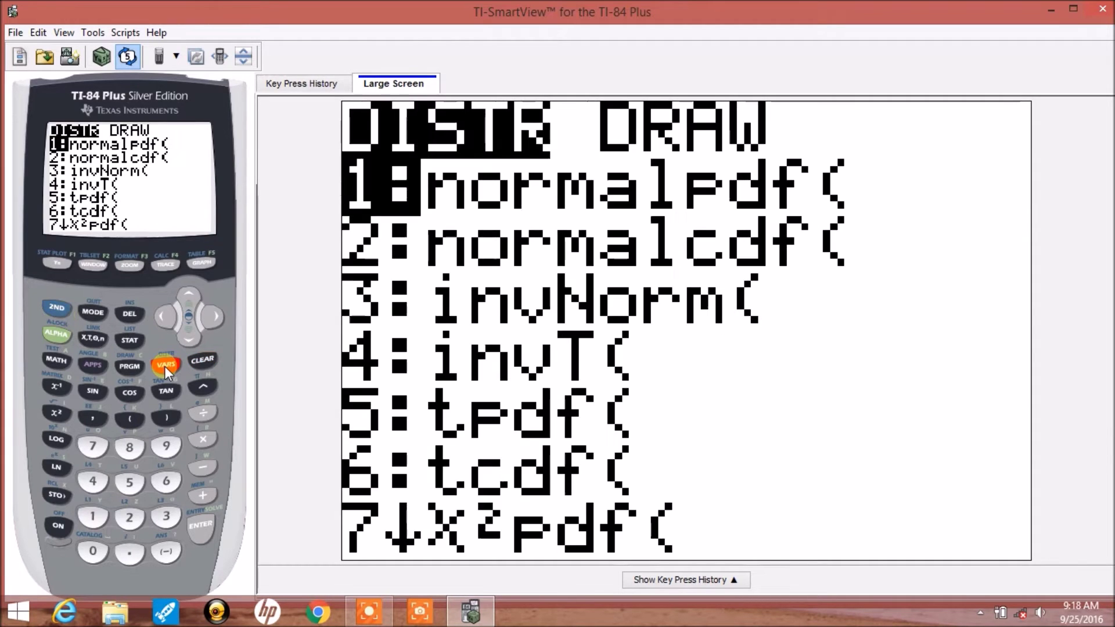
left_click(191, 299)
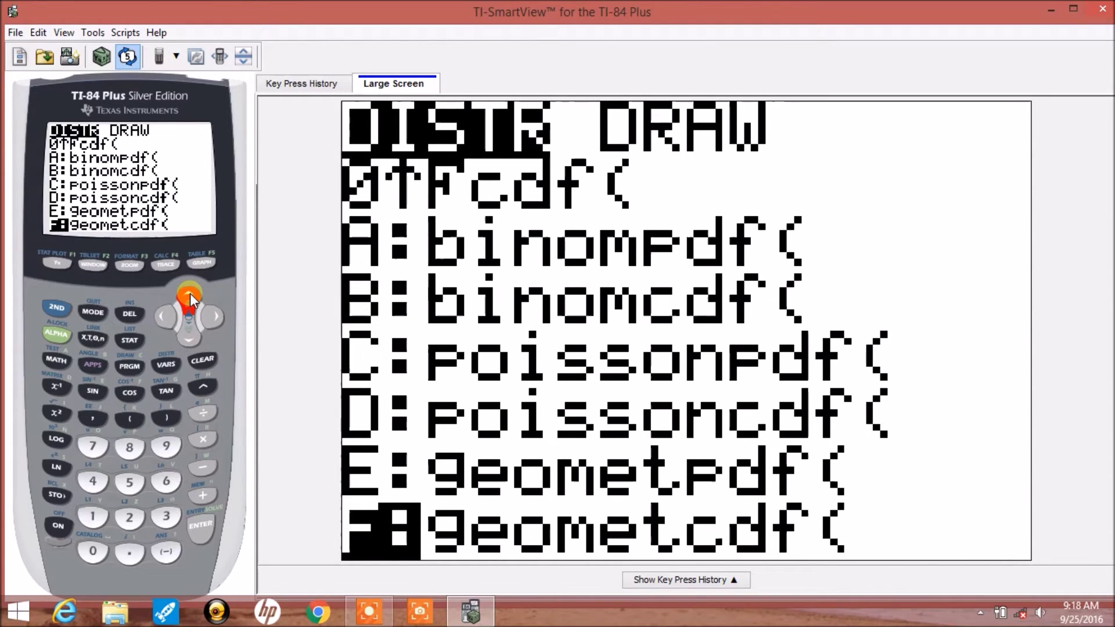
left_click(191, 296)
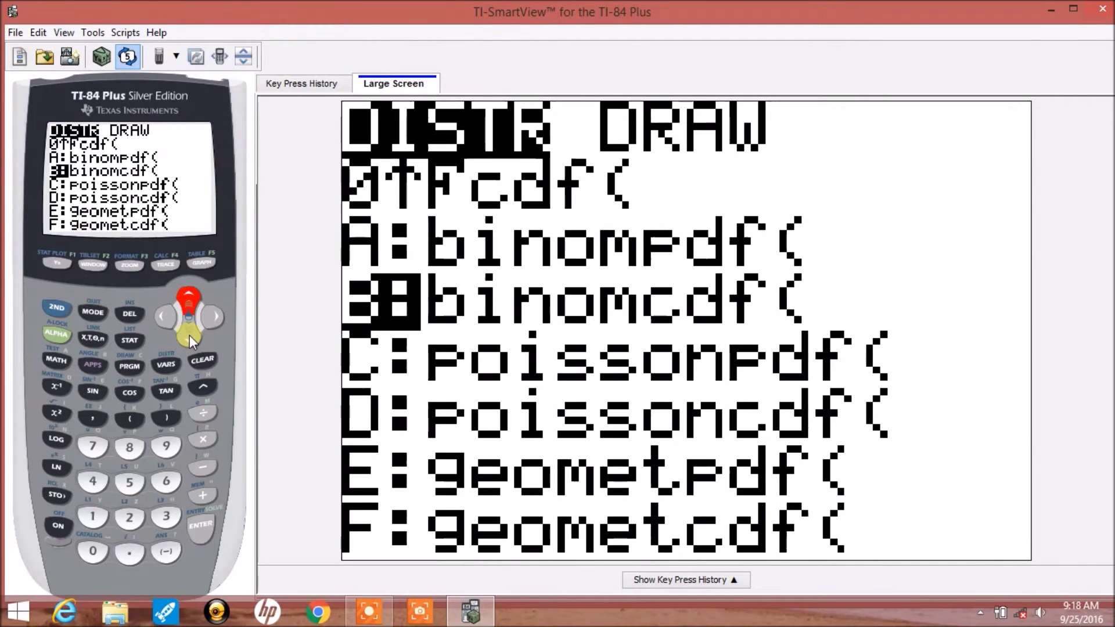
Fill binomcdf with 10 trials, p .8, x value 4, paste and evaluate it to .0063693824.
left_click(203, 528)
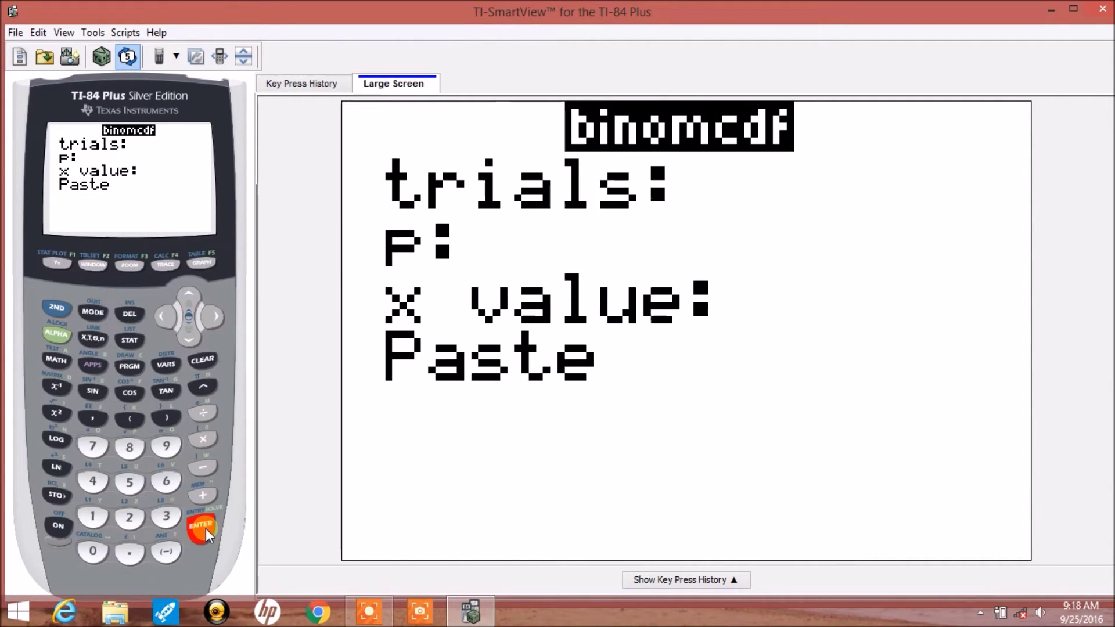
left_click(92, 516)
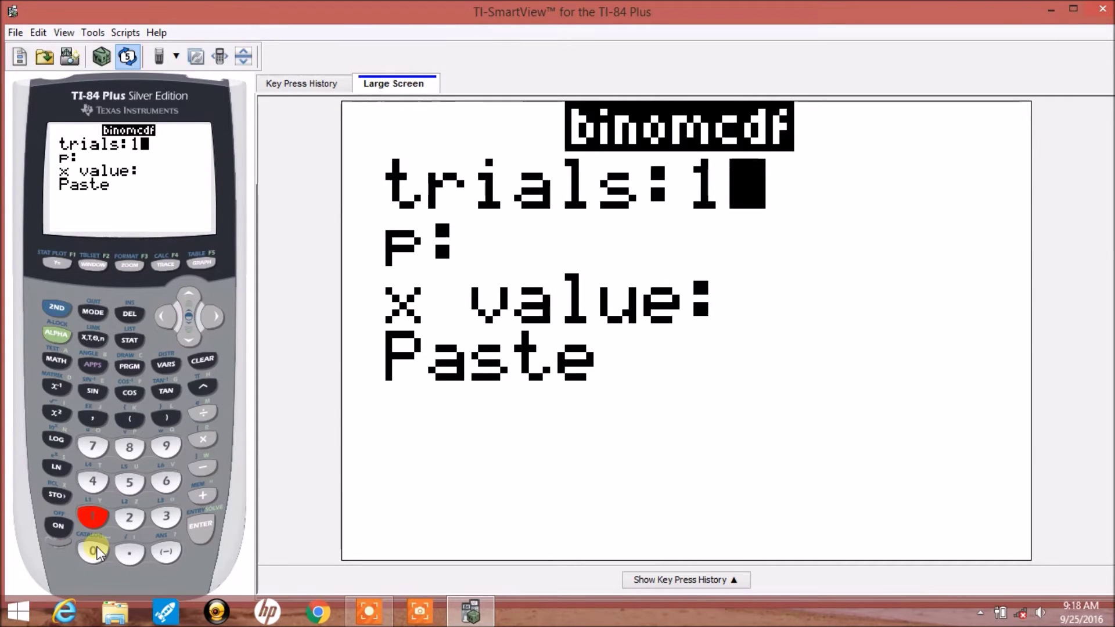
left_click(93, 550)
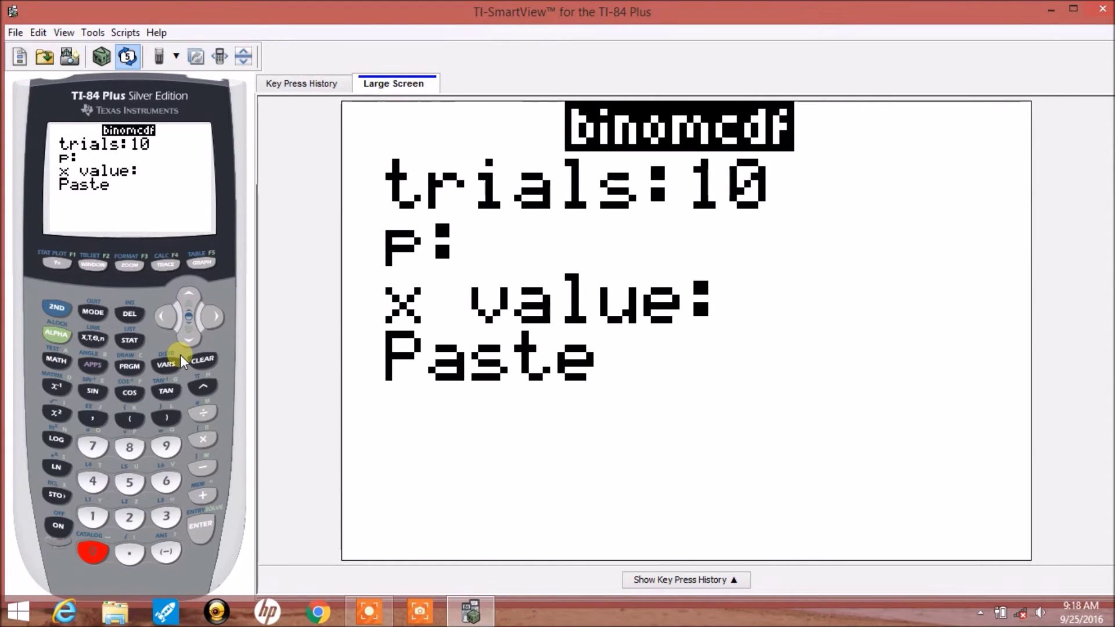
left_click(128, 554)
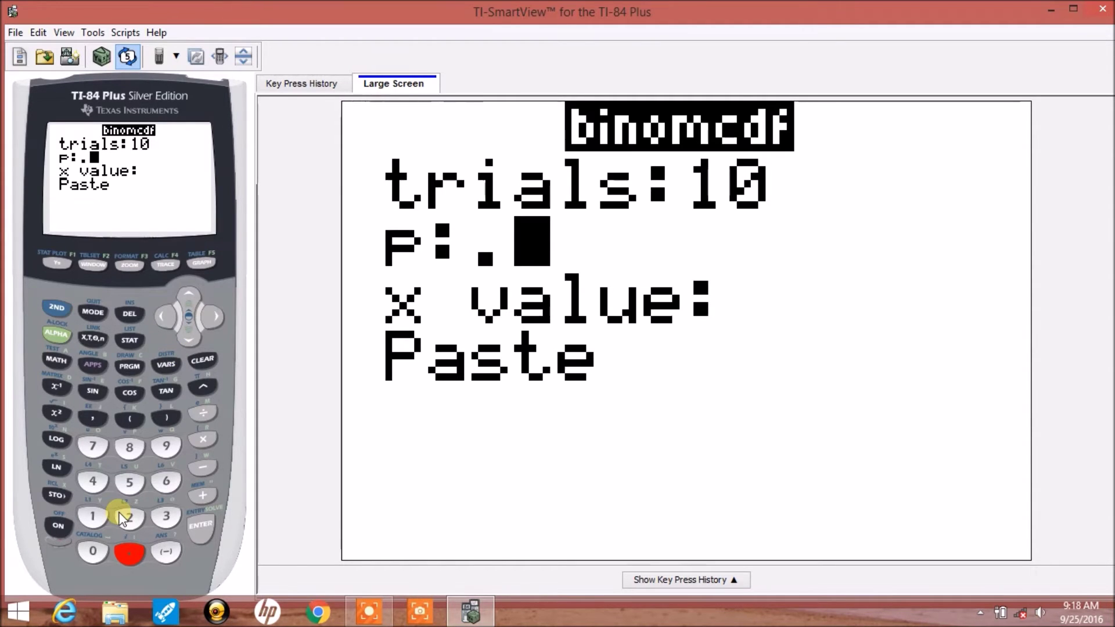
left_click(130, 447)
left_click(188, 341)
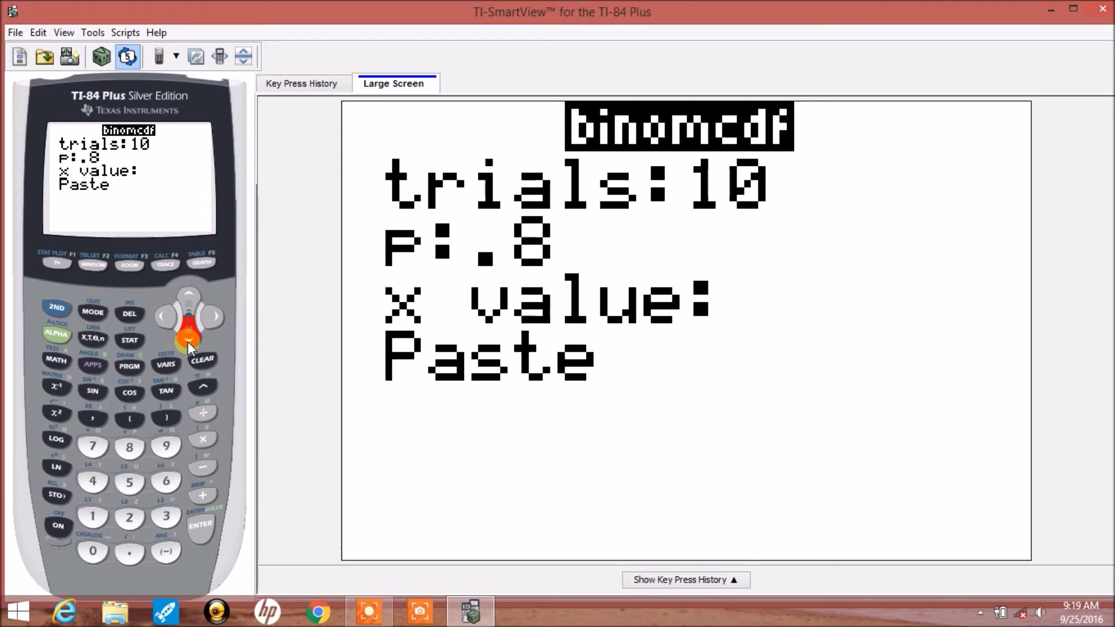
type("4")
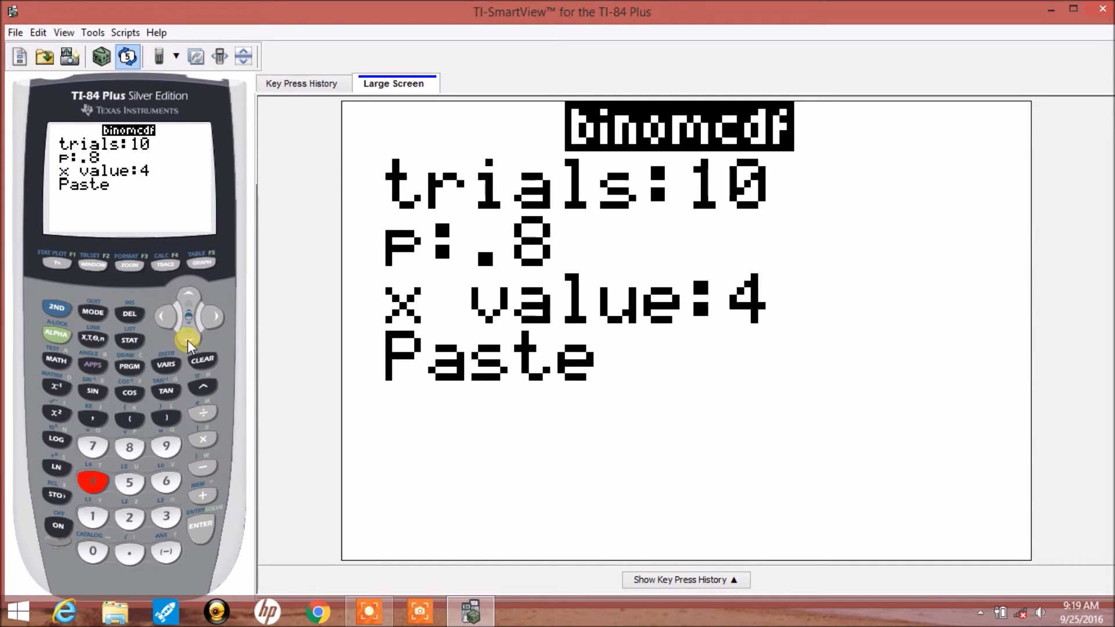
left_click(188, 341)
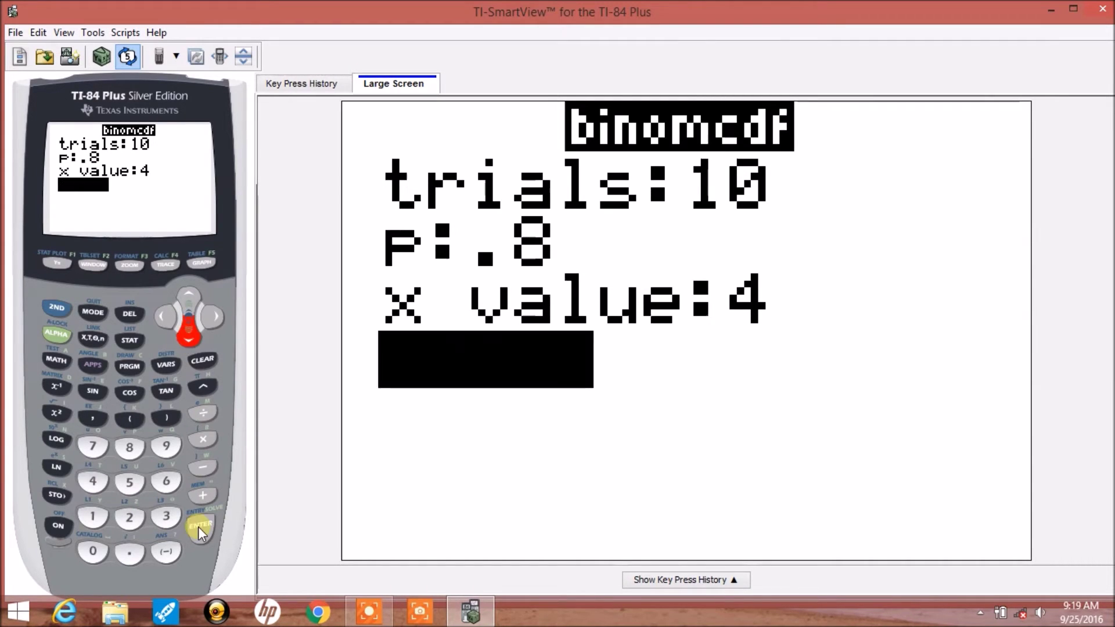
left_click(198, 529)
left_click(198, 529)
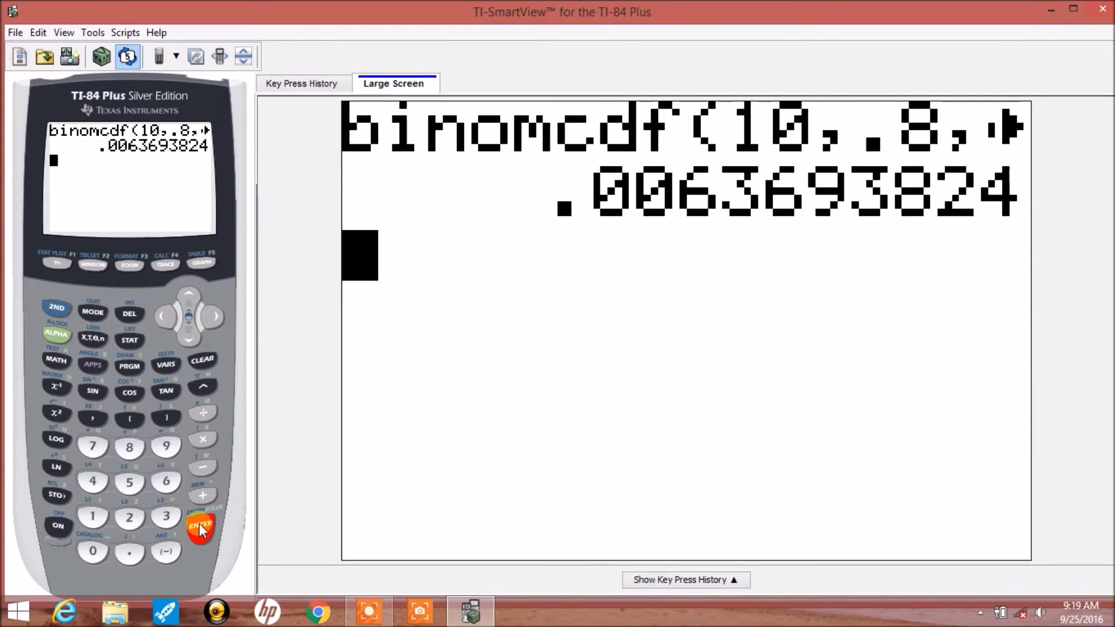
Clear the binomcdf result from the home screen.
left_click(204, 361)
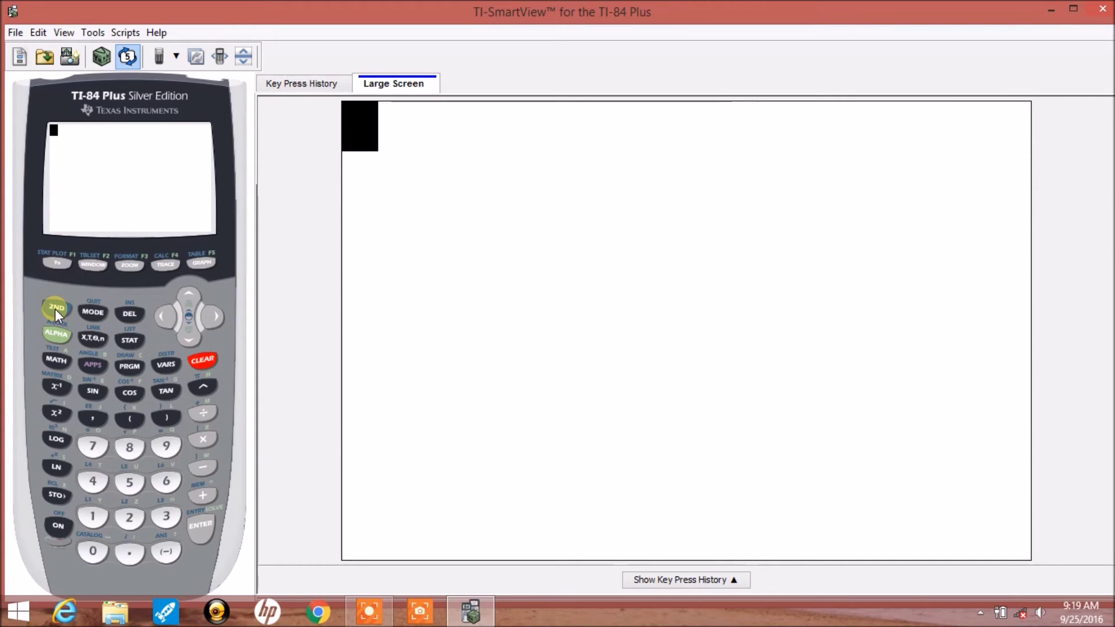
Open the binomcdf( wizard again from the DISTR menu.
left_click(55, 310)
left_click(164, 365)
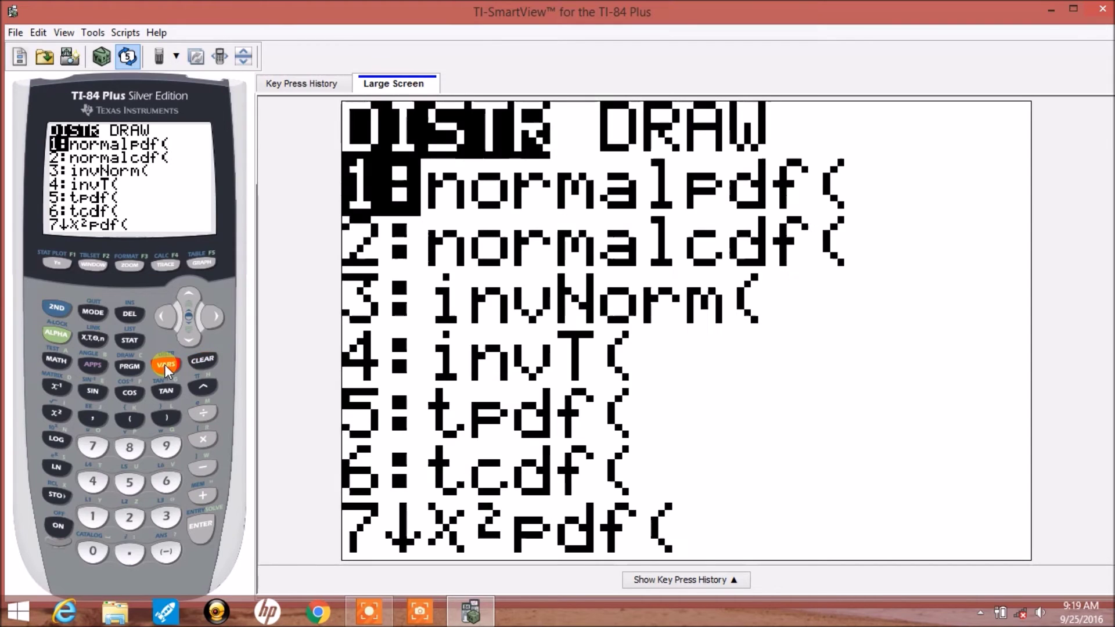
left_click(189, 293)
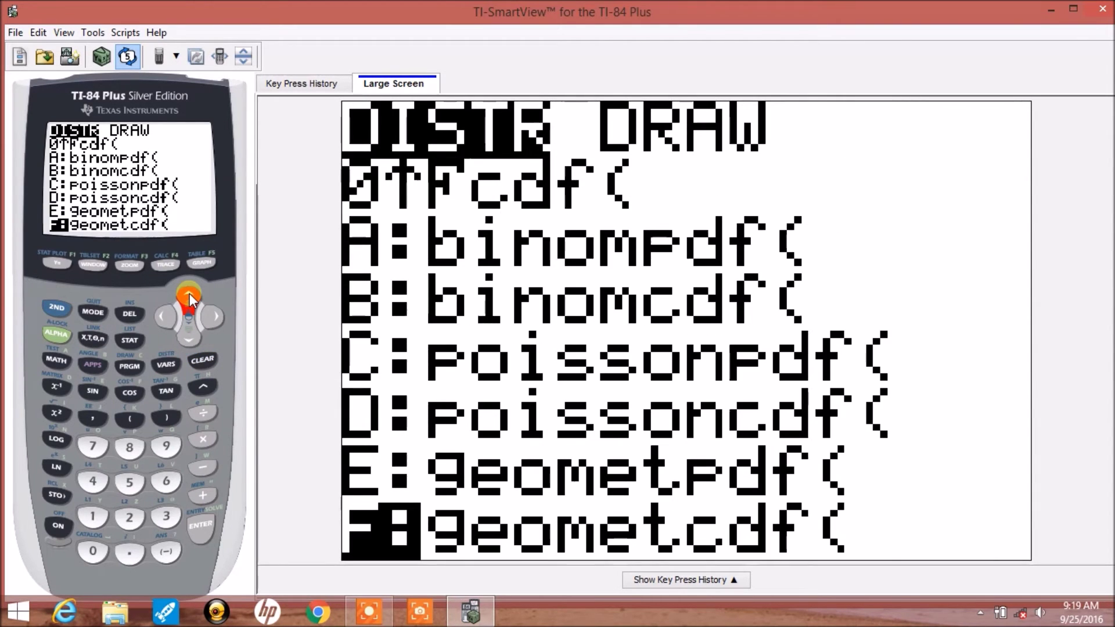
left_click(189, 294)
left_click(190, 294)
left_click(189, 294)
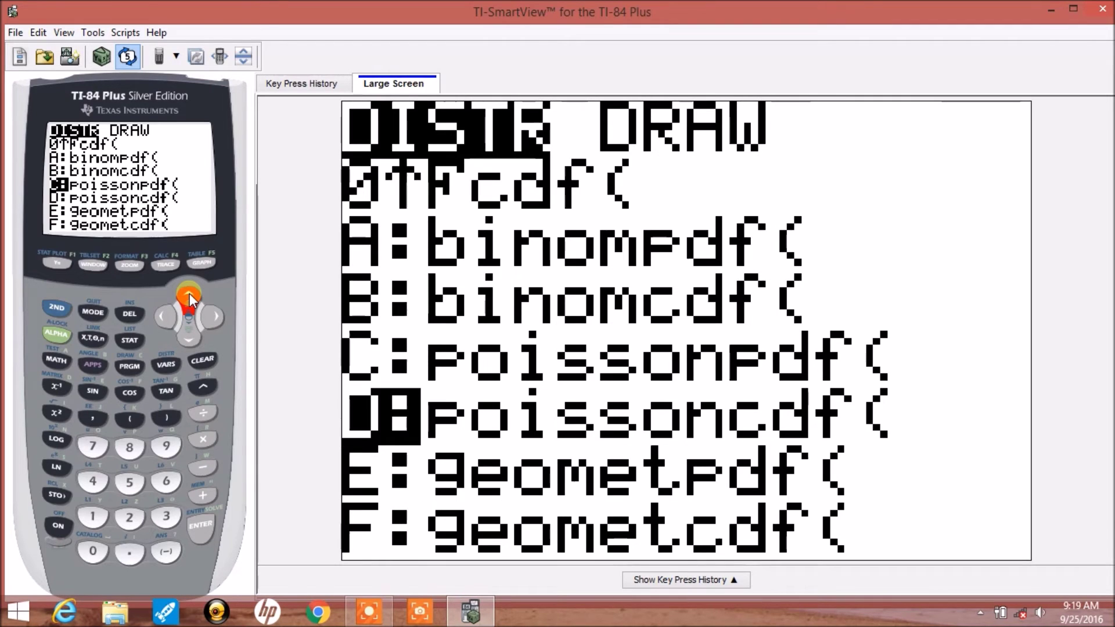
left_click(189, 294)
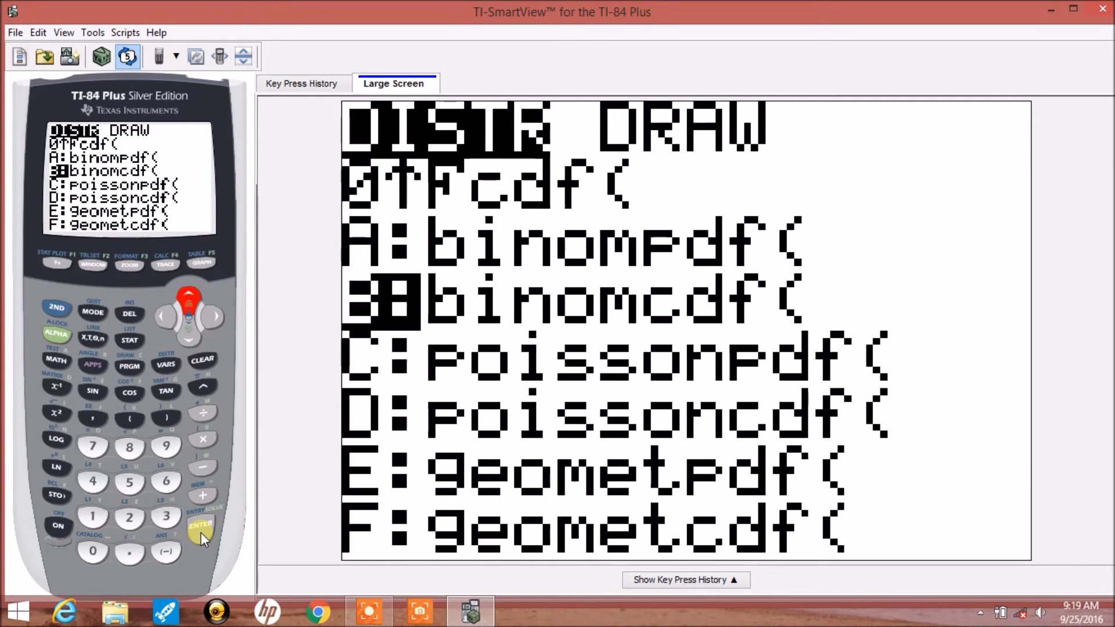
left_click(202, 529)
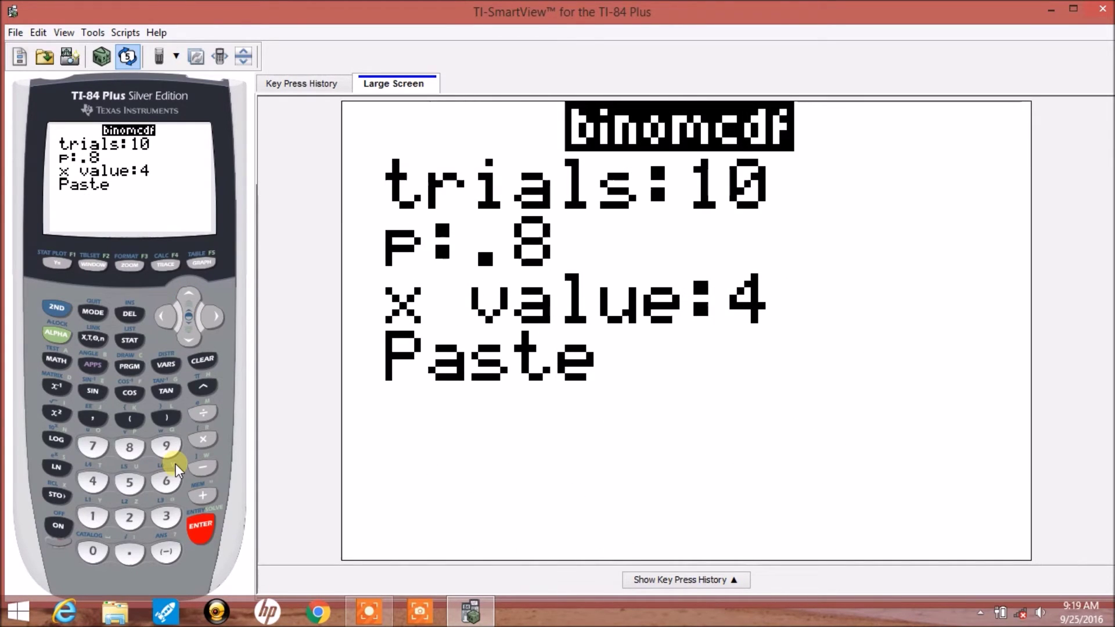
Change x value to 3, evaluate binomcdf(10,.8,3) to 8.643584E-4, then clear the screen.
left_click(189, 339)
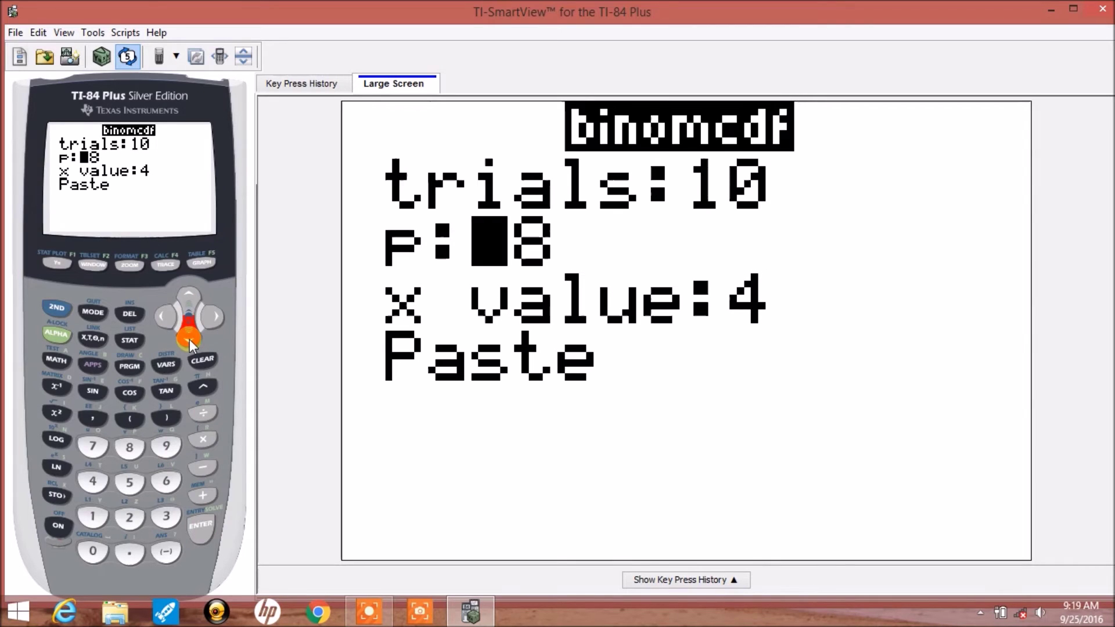
left_click(166, 518)
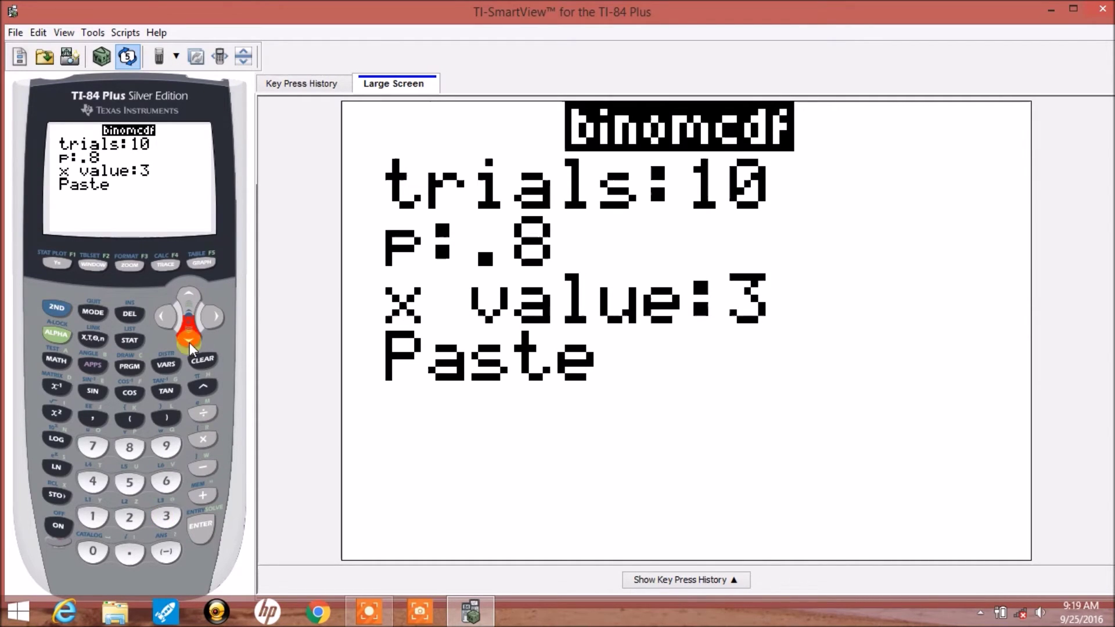
left_click(189, 340)
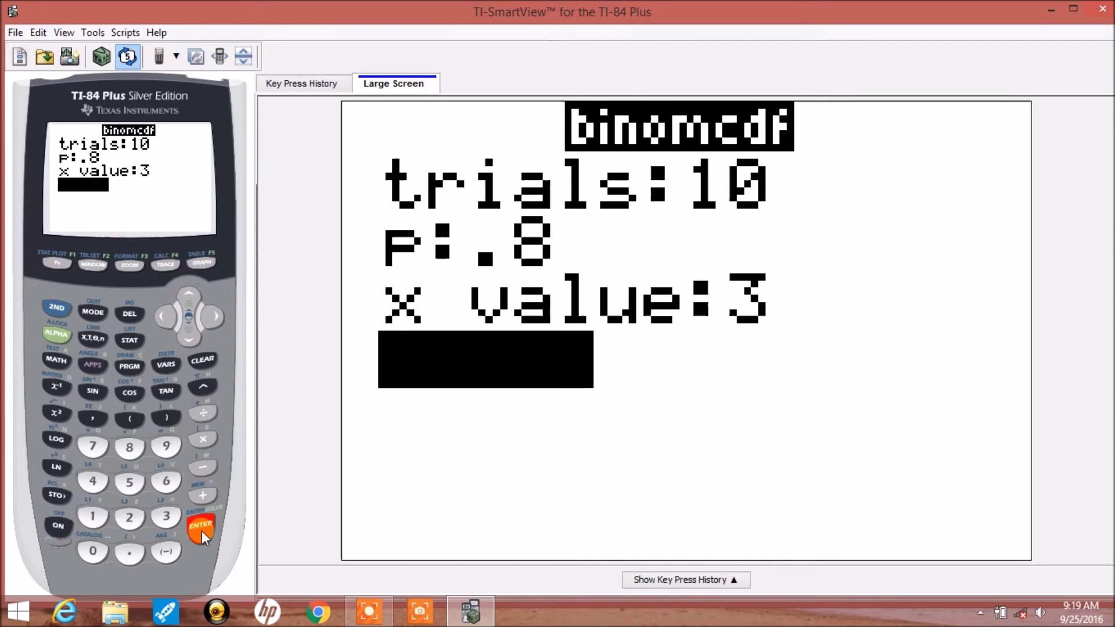
left_click(201, 528)
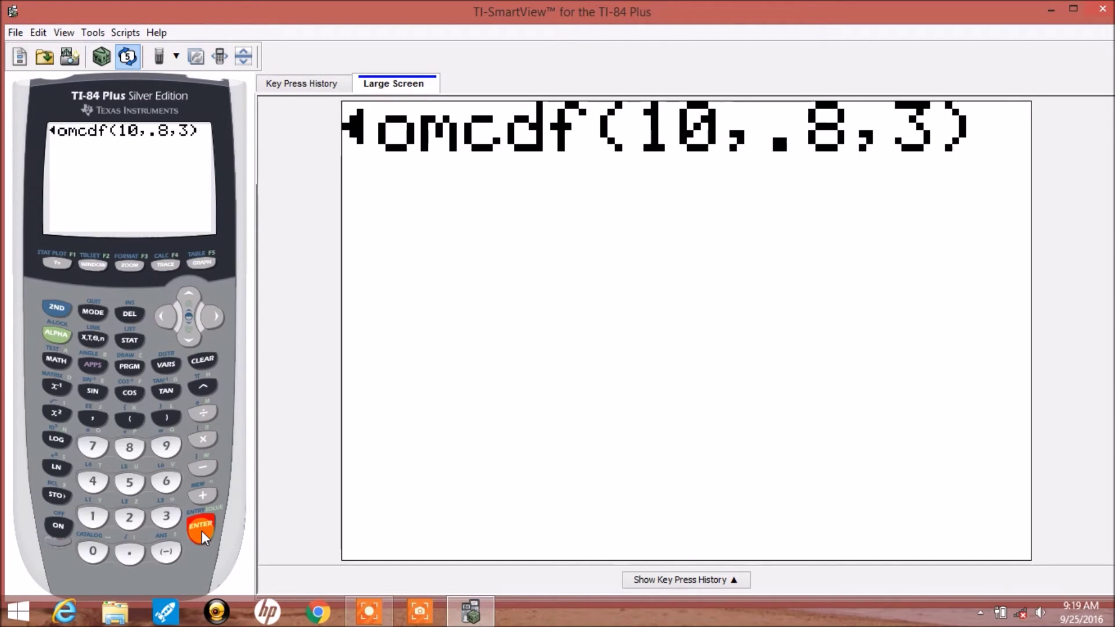
left_click(202, 531)
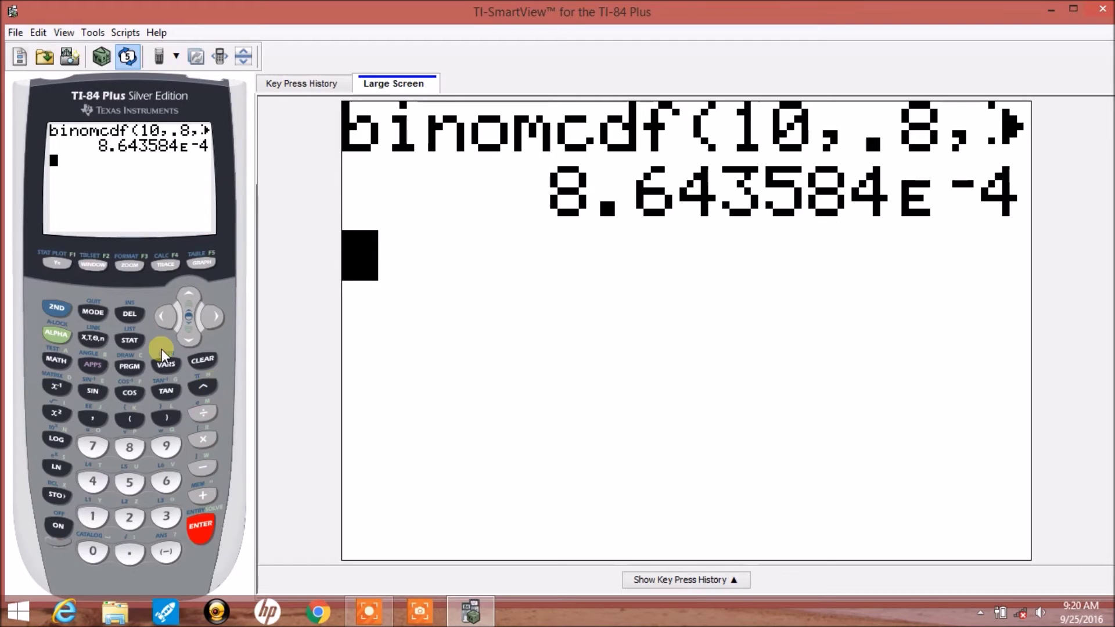
left_click(202, 362)
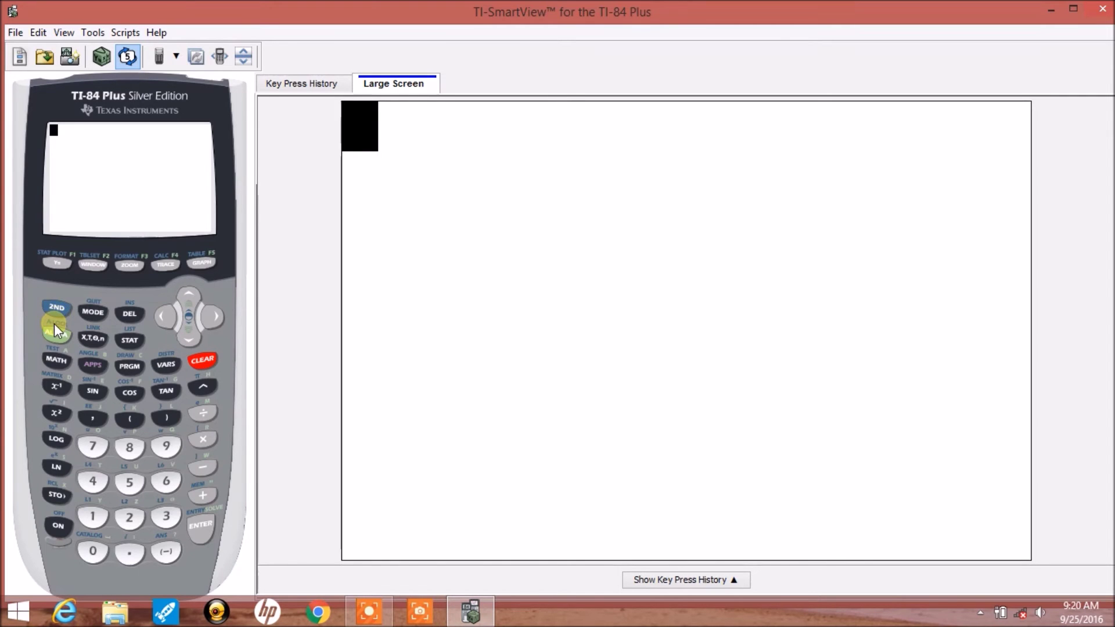
Type 1- and choose B:binomcdf( from the DISTR menu.
left_click(95, 518)
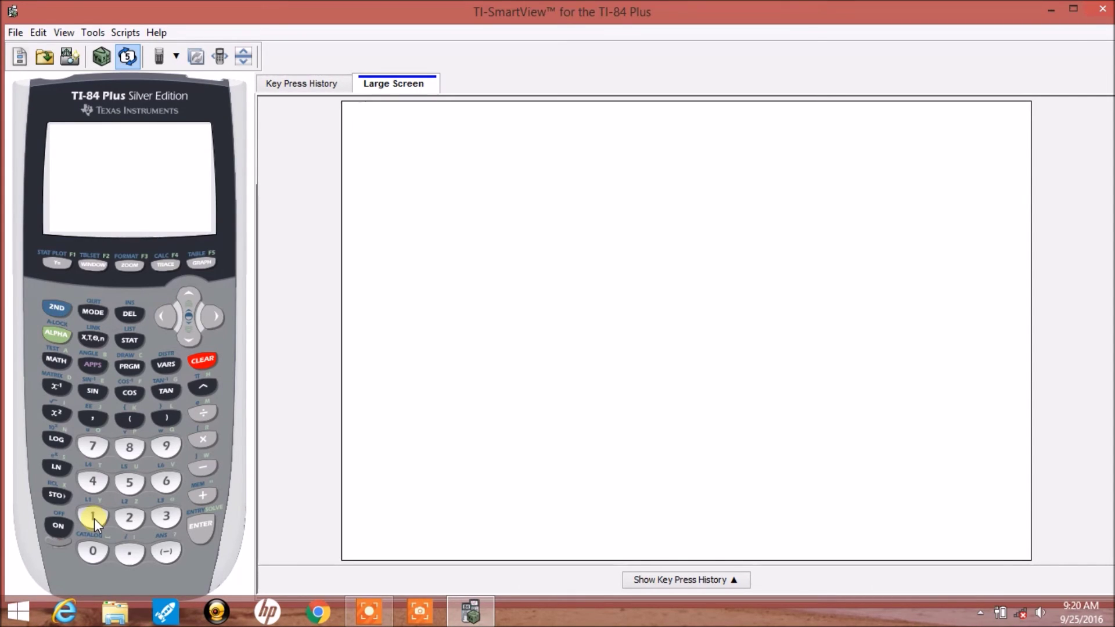
left_click(94, 518)
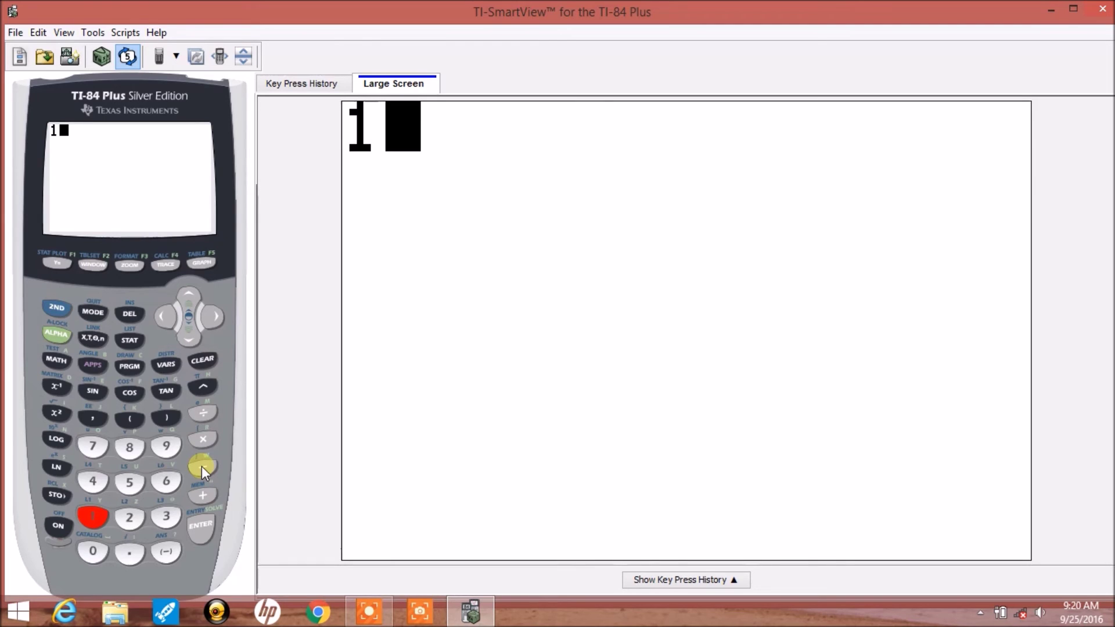
left_click(201, 466)
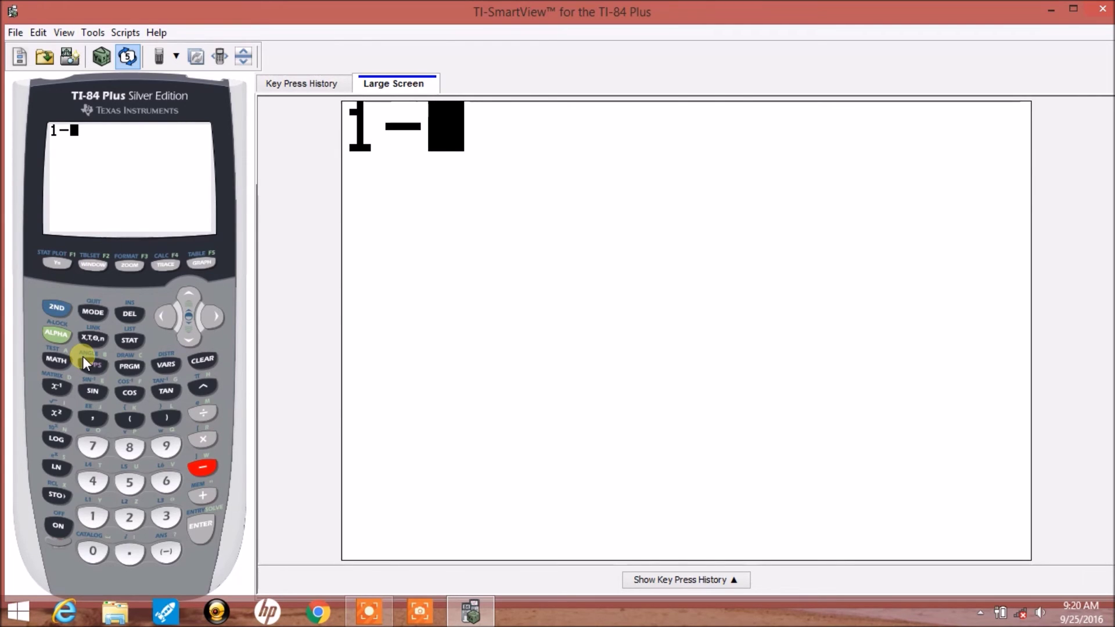
key("shift+v")
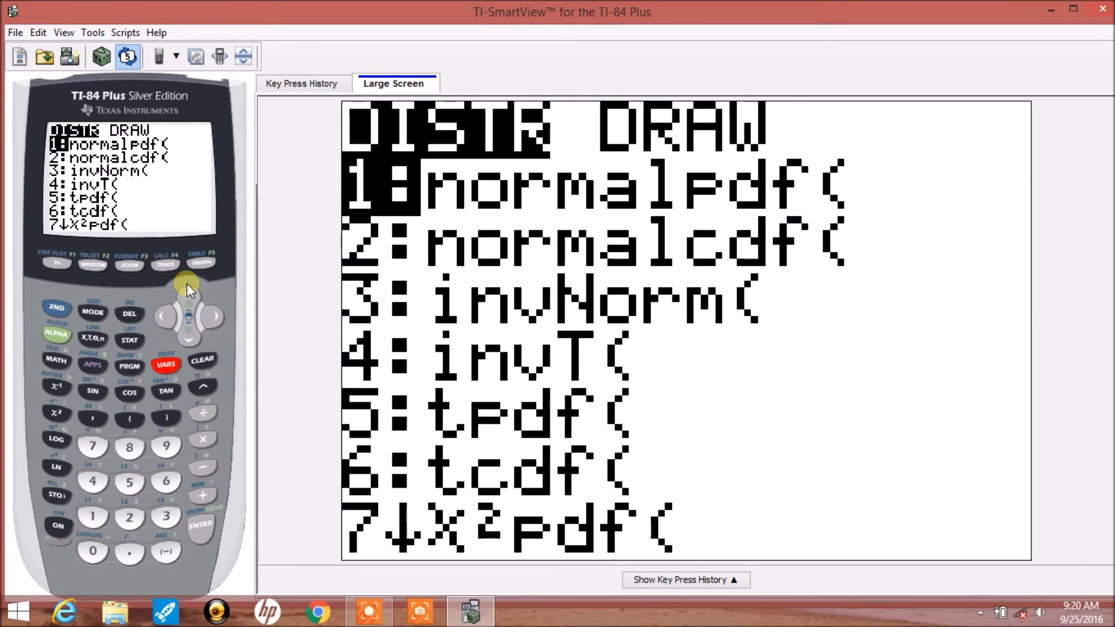
left_click(188, 290)
left_click(189, 290)
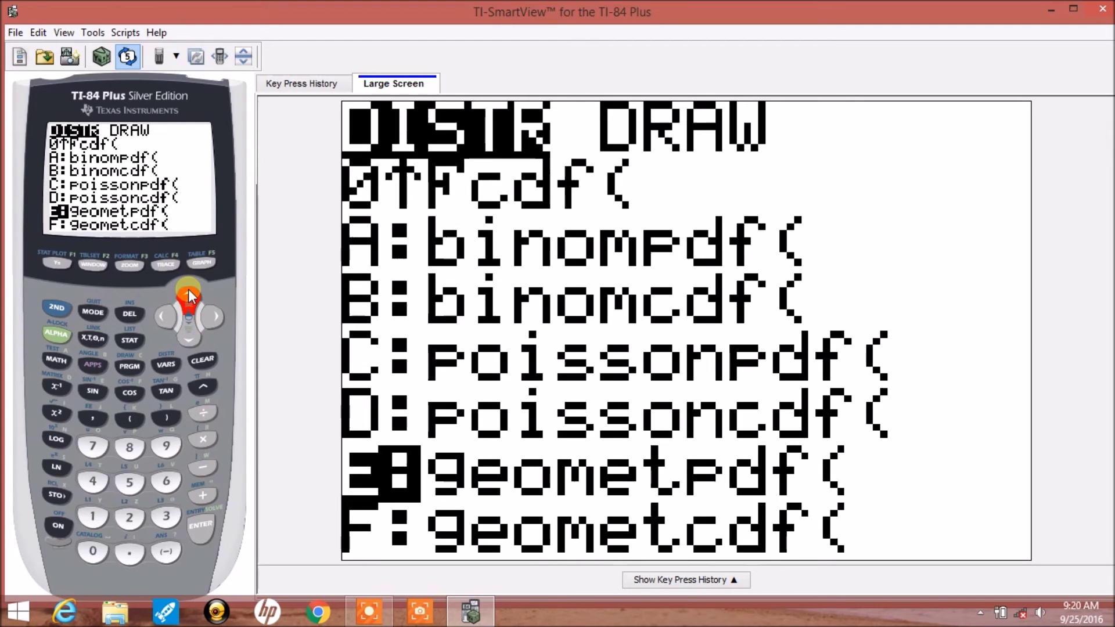
left_click(188, 295)
left_click(189, 295)
left_click(188, 295)
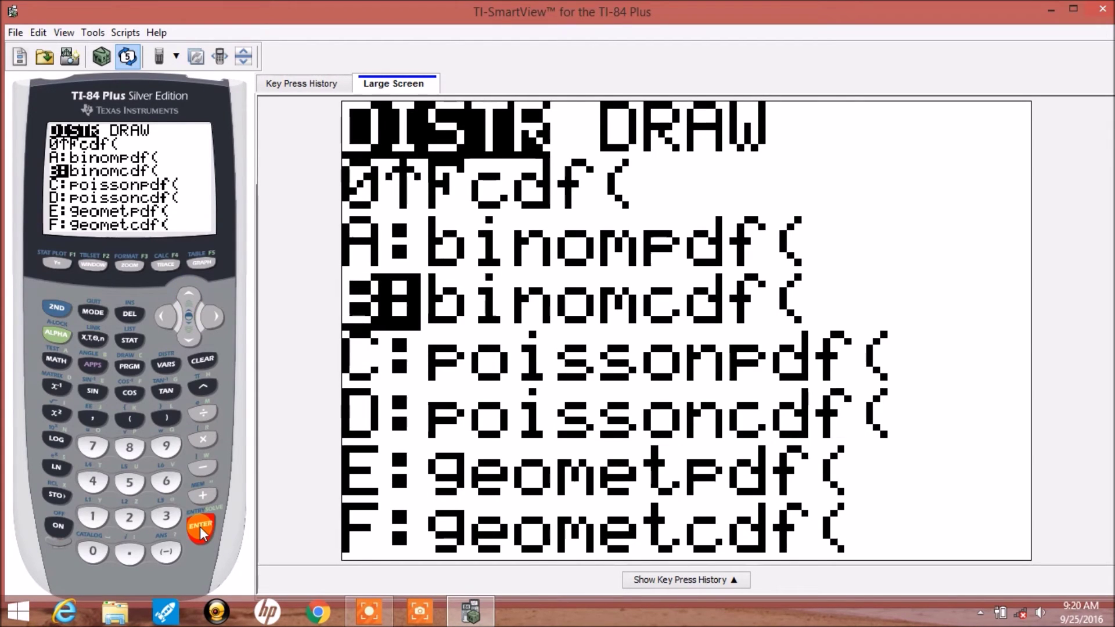
left_click(200, 527)
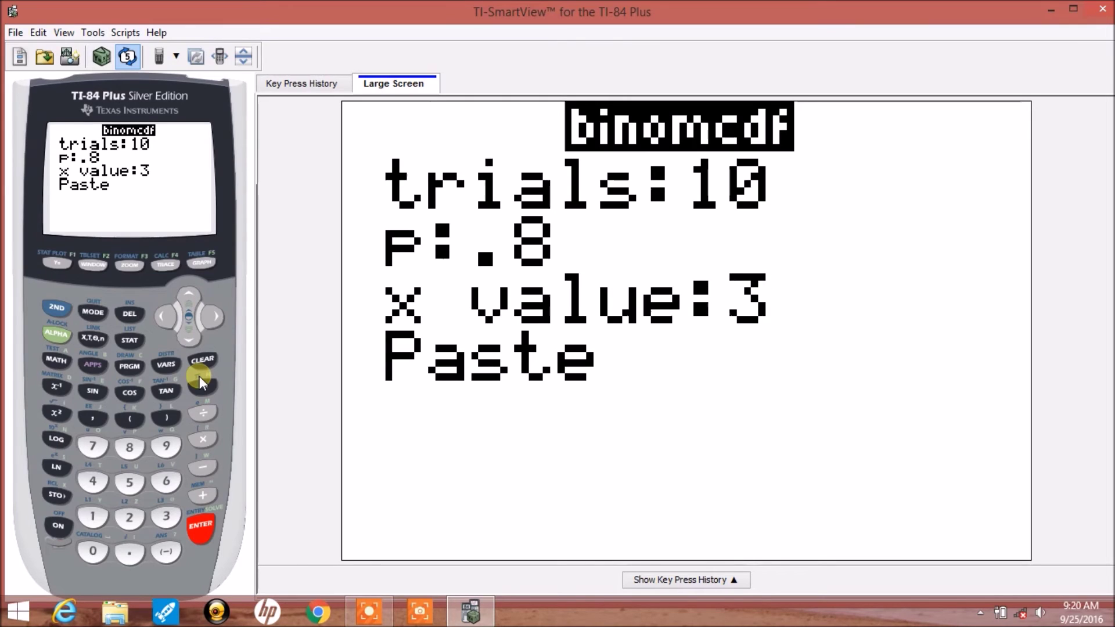
Set the x value to 4, paste binomcdf(10,.8,4), and move the cursor back along the line.
left_click(189, 341)
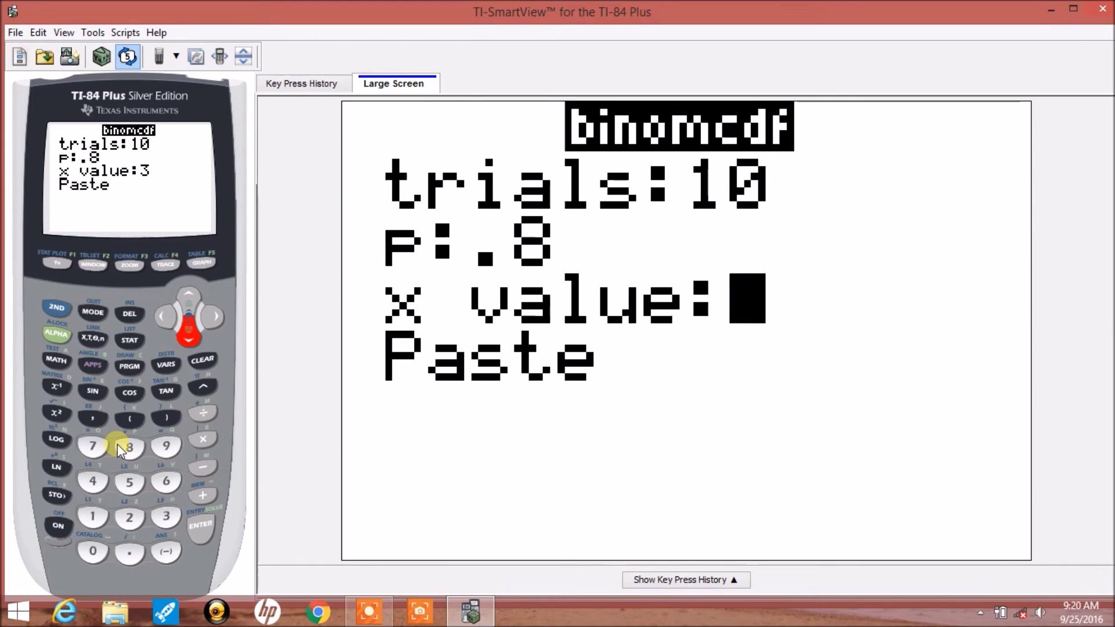
type("4")
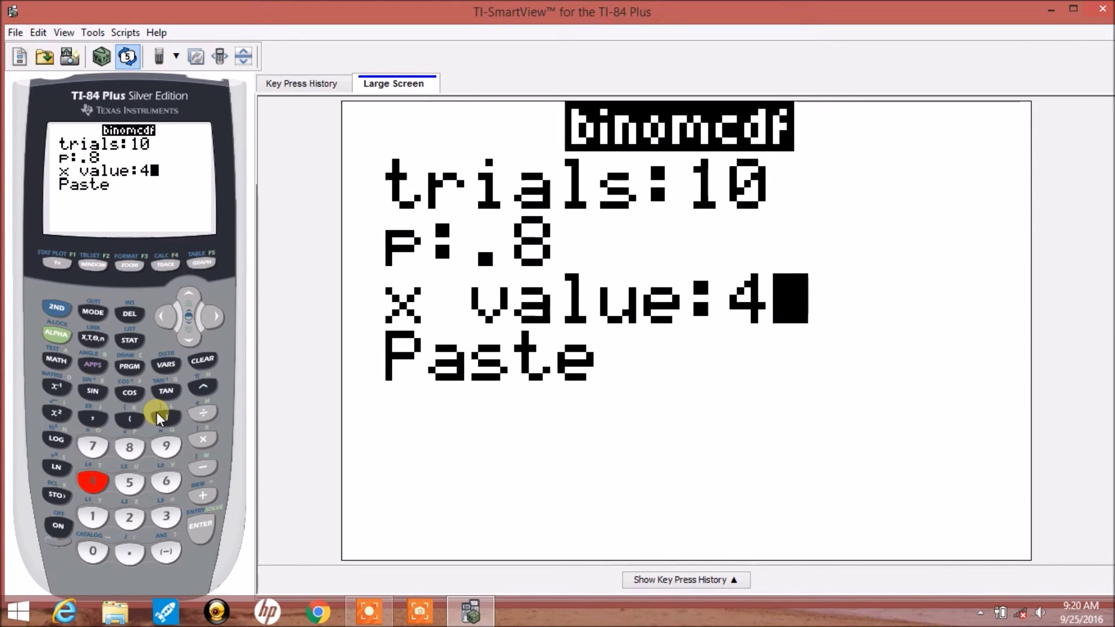
left_click(189, 340)
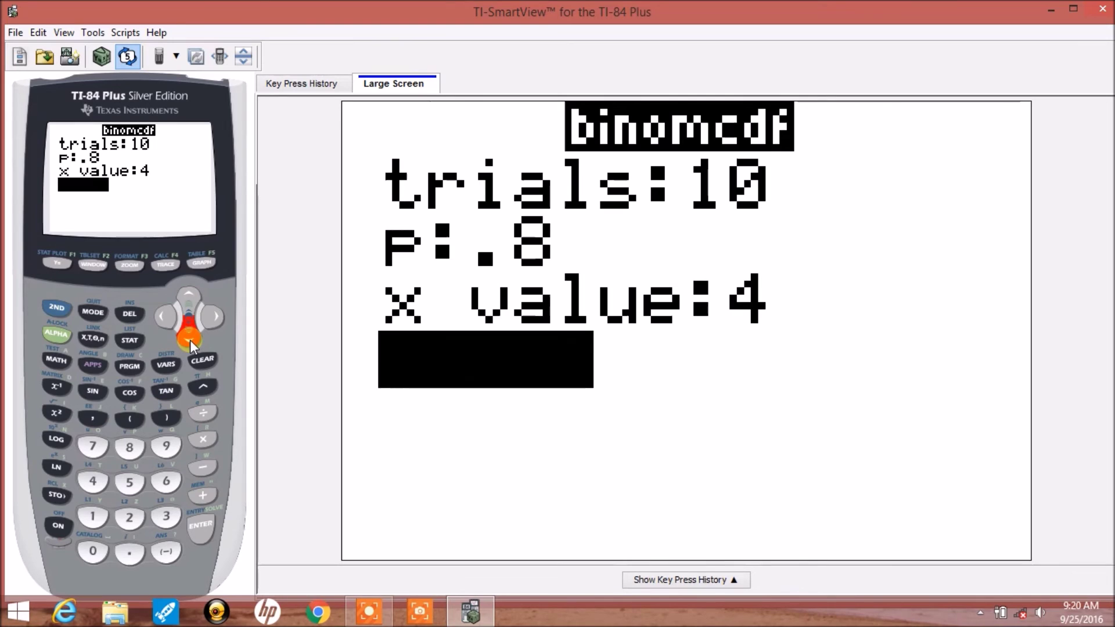
key("Return")
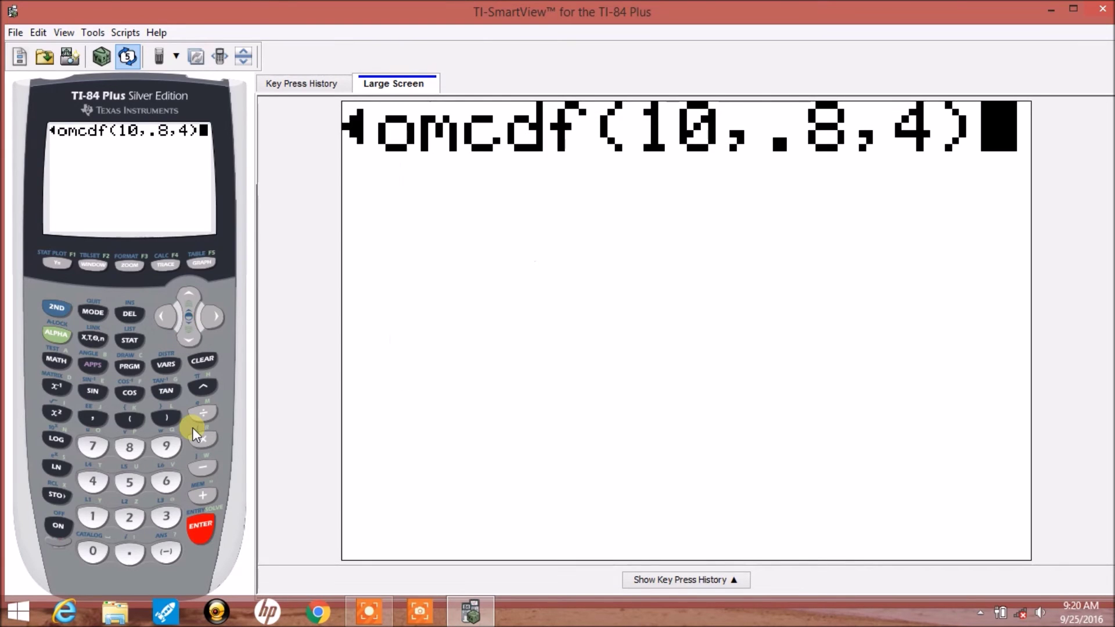
left_click(163, 317)
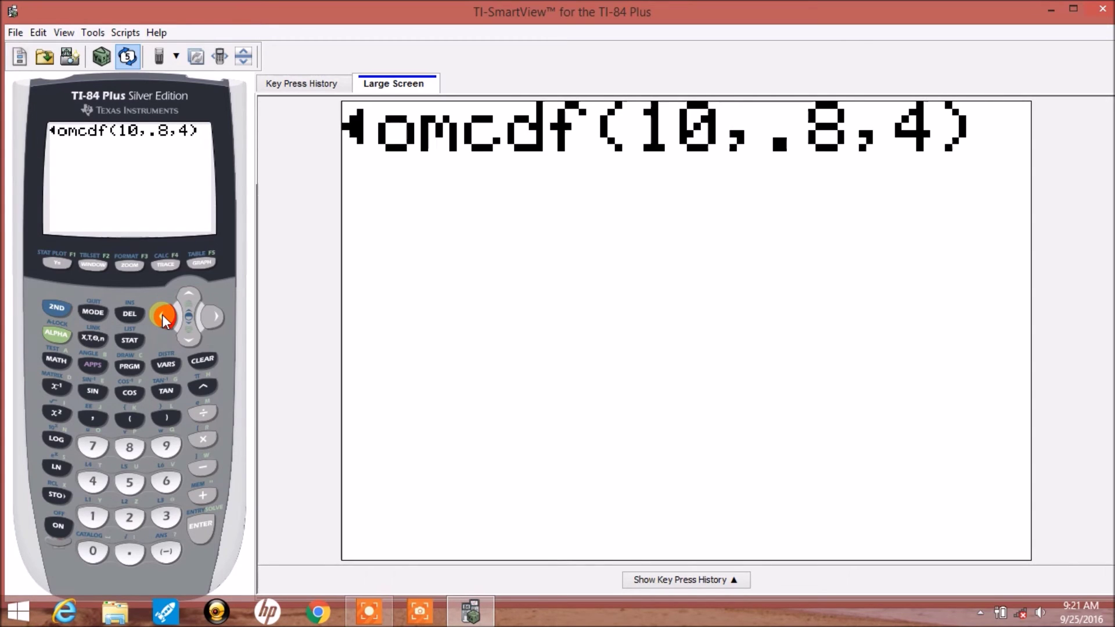
Reach the line's start, evaluate 1-binomcdf(10,.8,4) to .9936306176, then clear the screen.
left_click(167, 317)
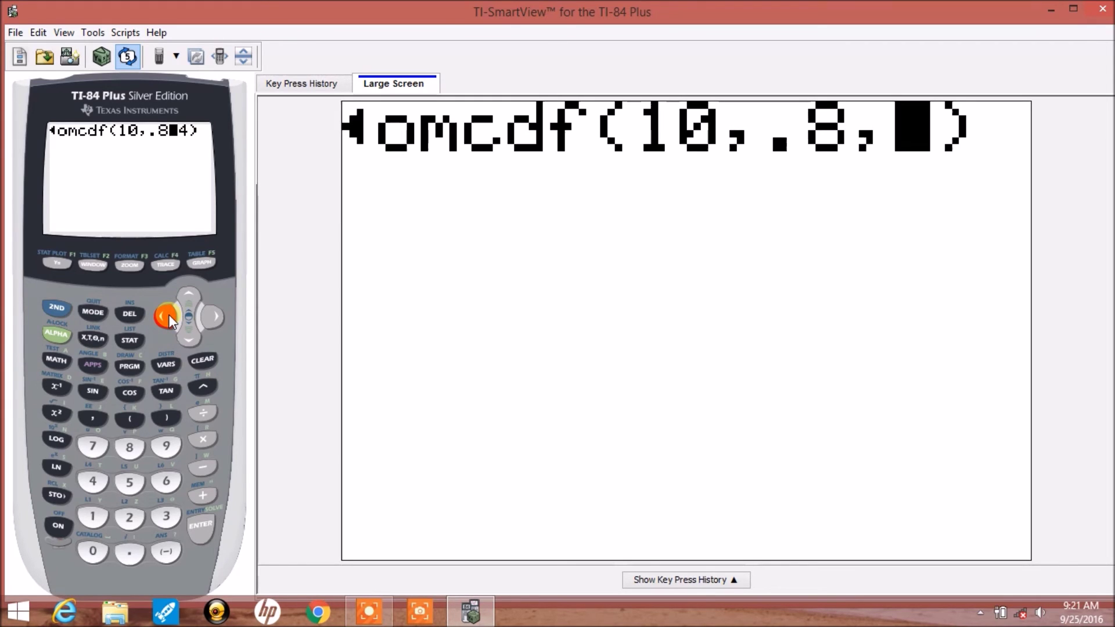
left_click(169, 315)
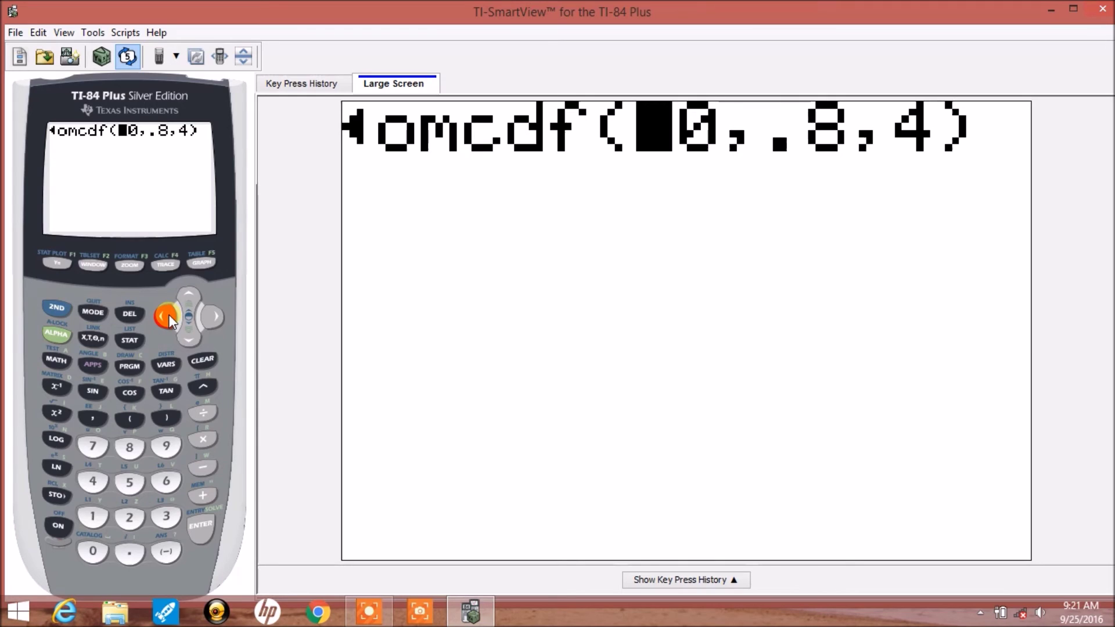
left_click(168, 314)
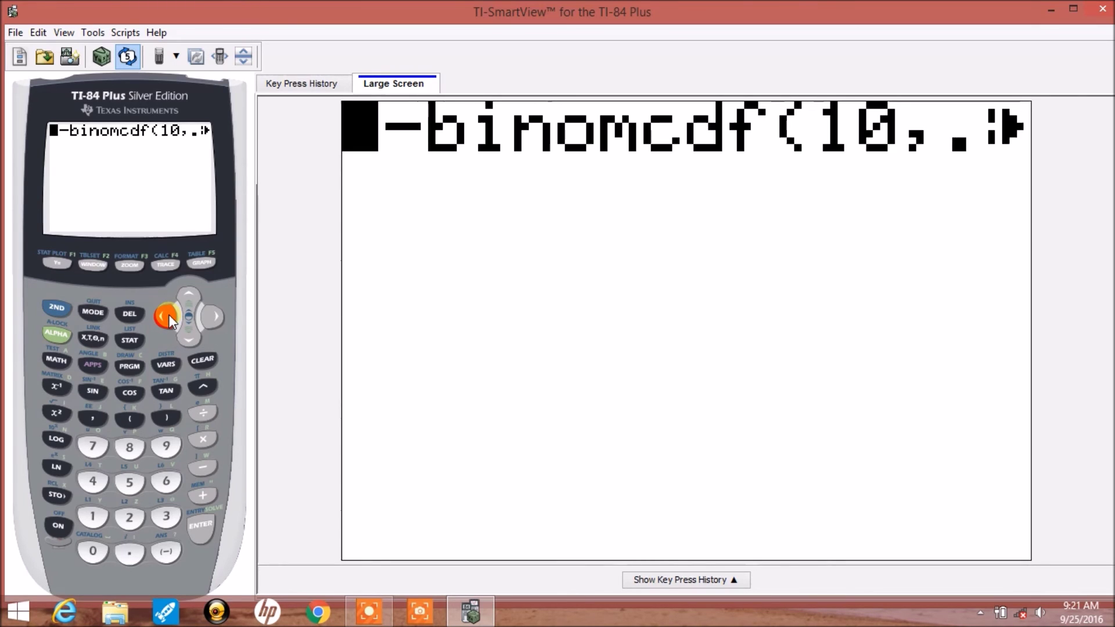
left_click(201, 530)
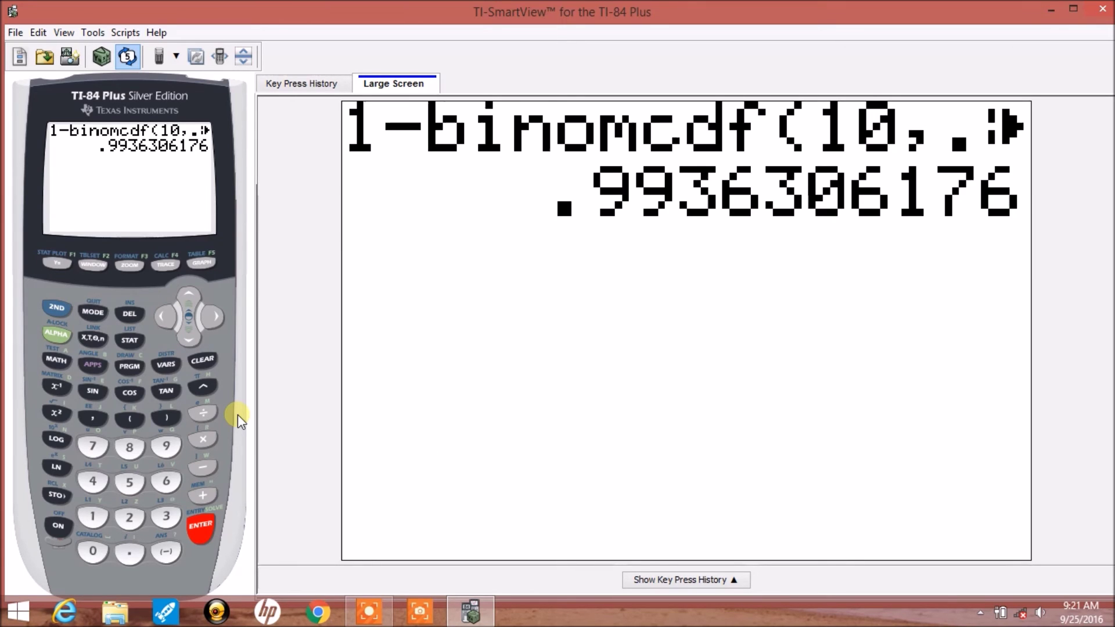
left_click(202, 360)
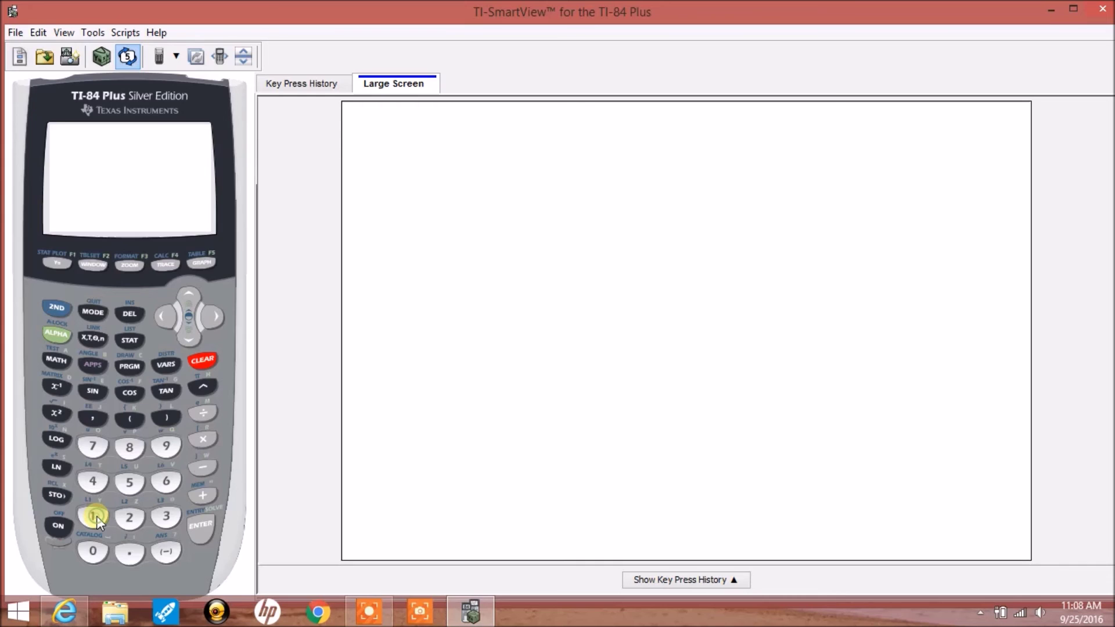
Type 1- and choose binomcdf( from the DISTR menu.
left_click(97, 515)
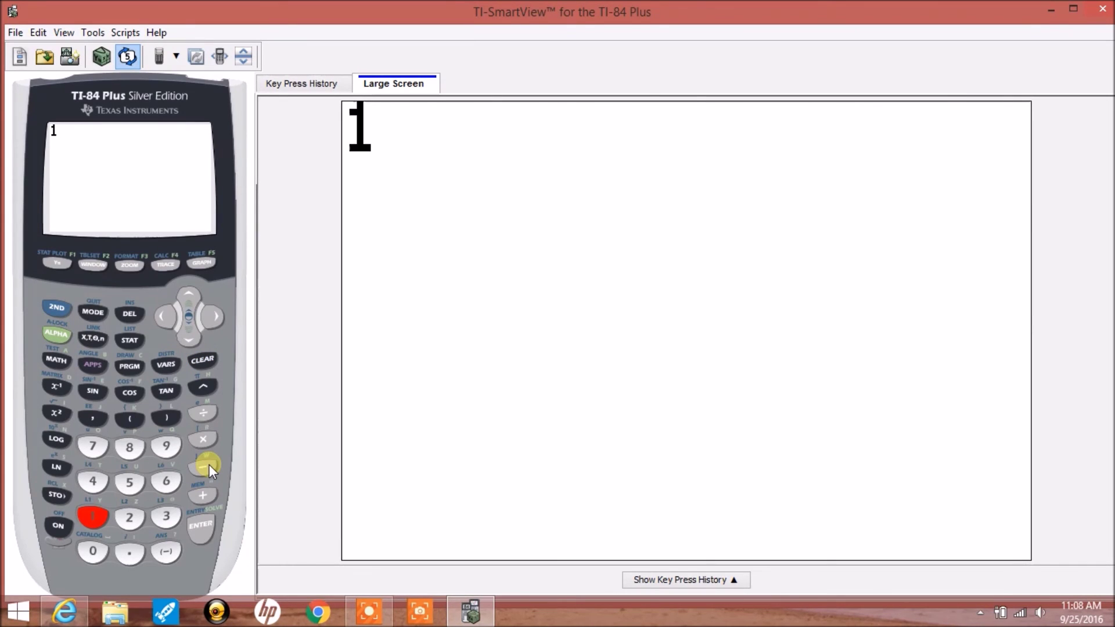
left_click(210, 465)
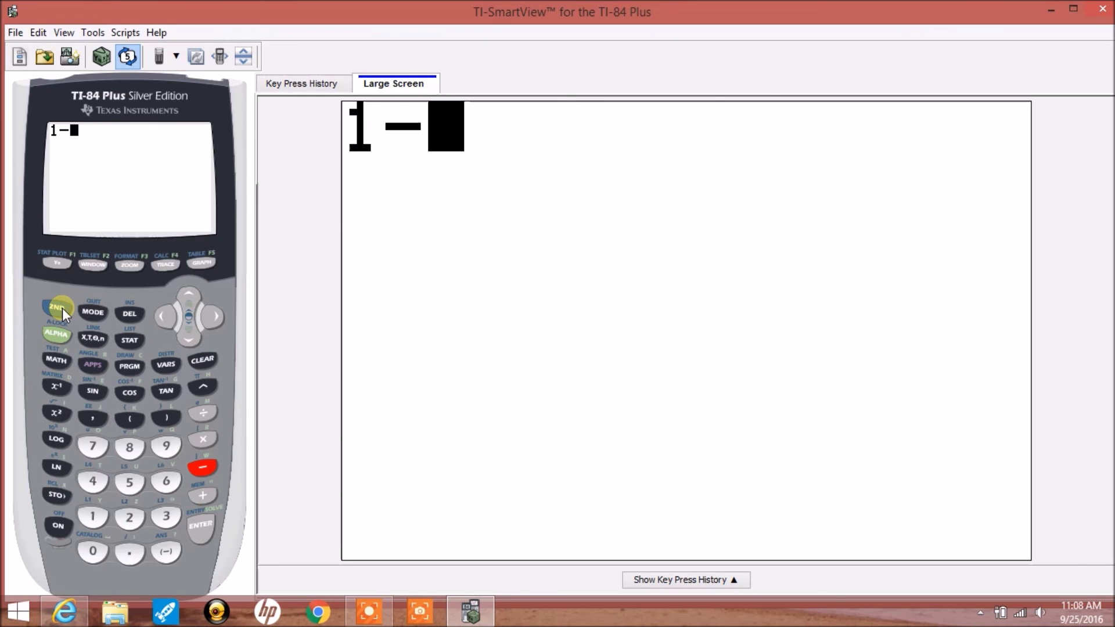
left_click(167, 365)
left_click(189, 297)
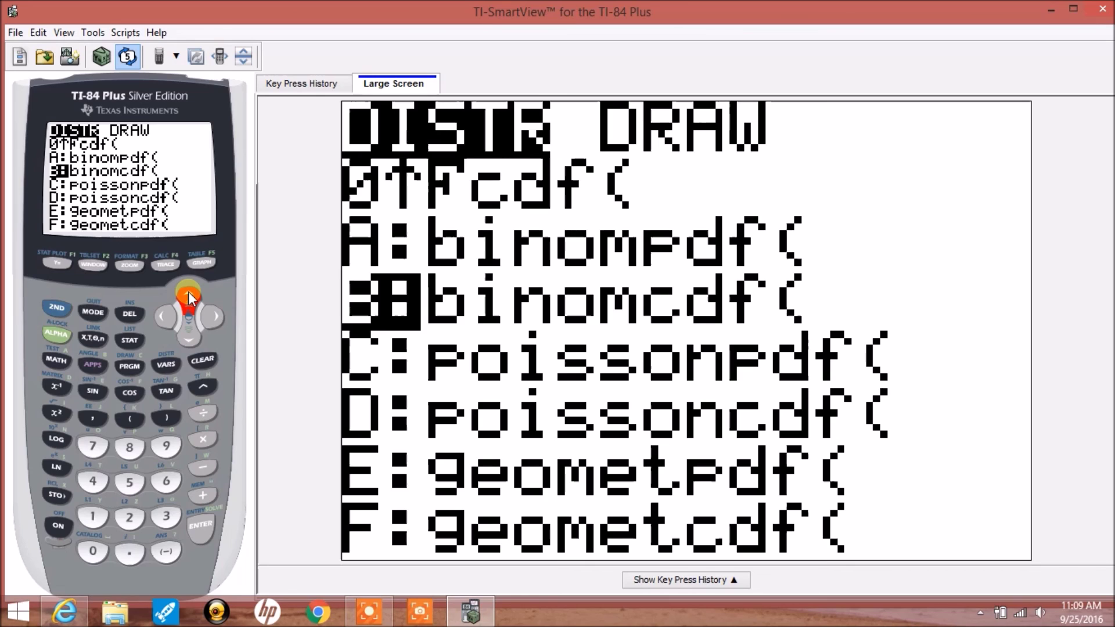
left_click(201, 527)
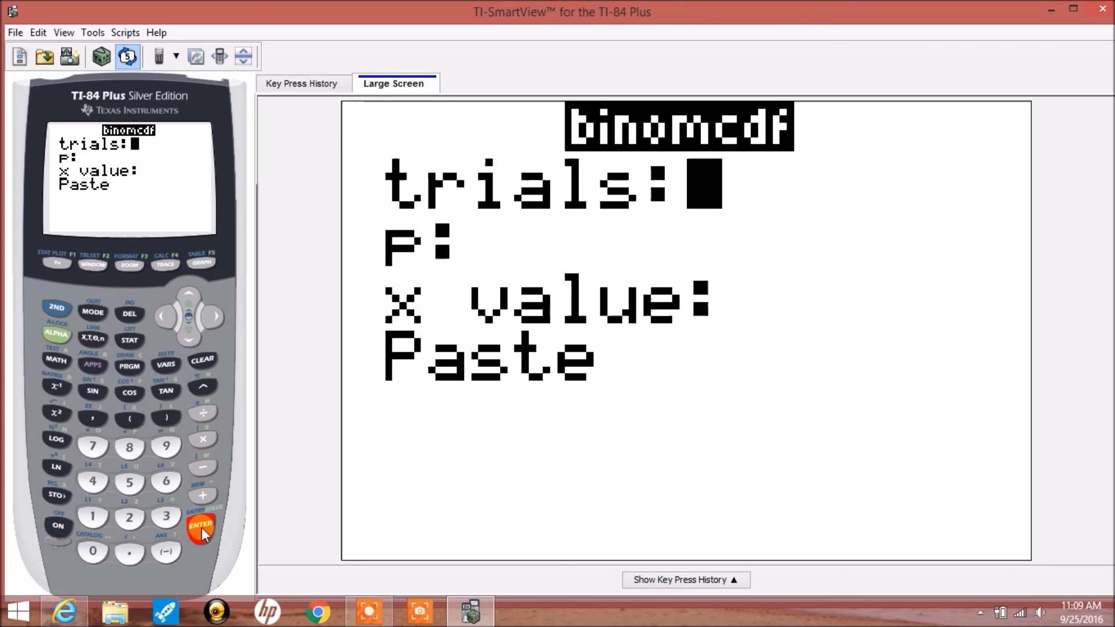
Enter 10 trials, p .8 and x value 3, and paste binomcdf(10,.8,3) after the 1-.
type("10")
key("Return")
type(".")
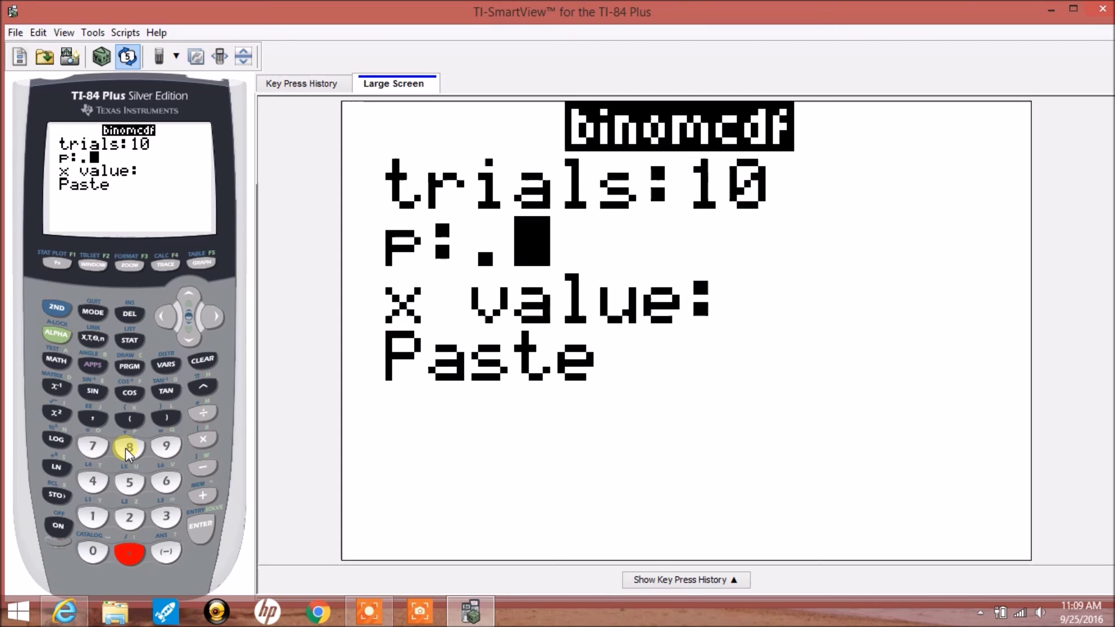
left_click(129, 449)
key("Down")
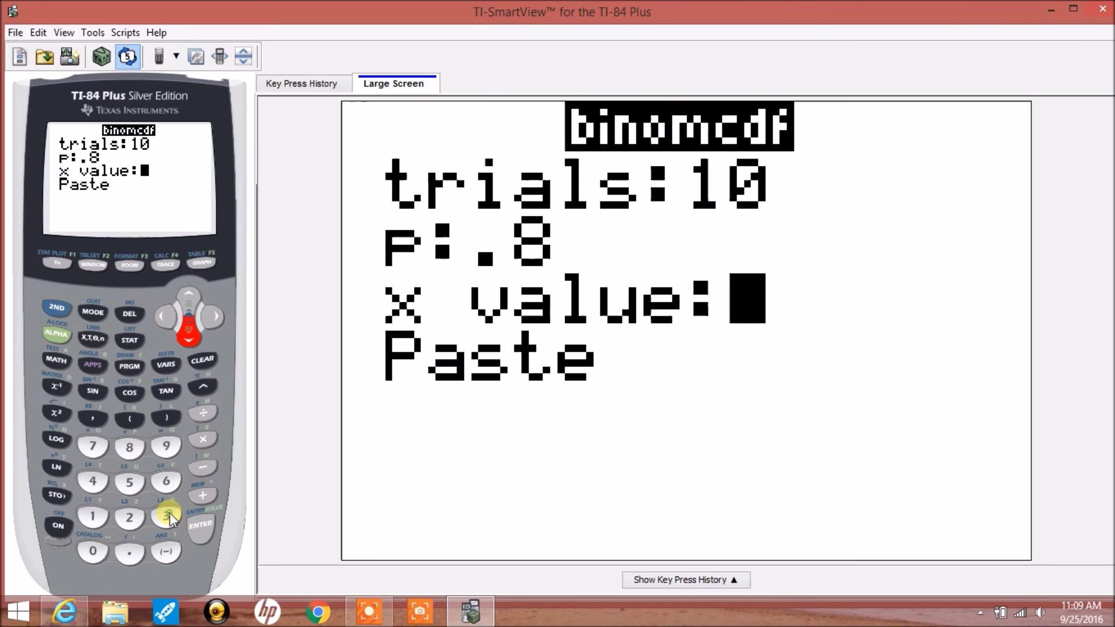
left_click(168, 516)
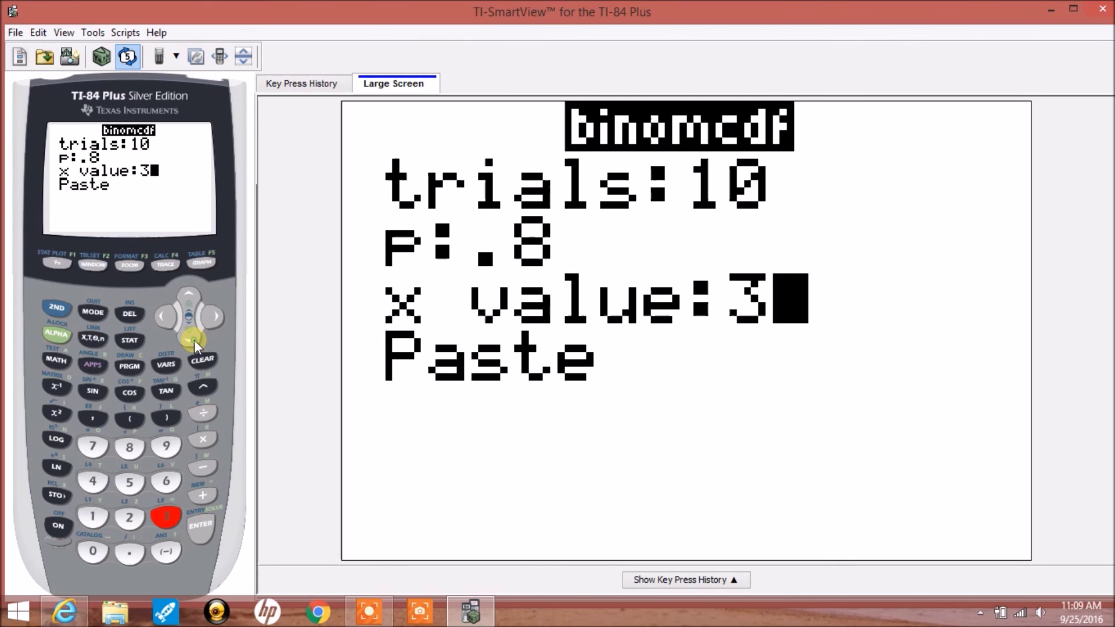
left_click(194, 342)
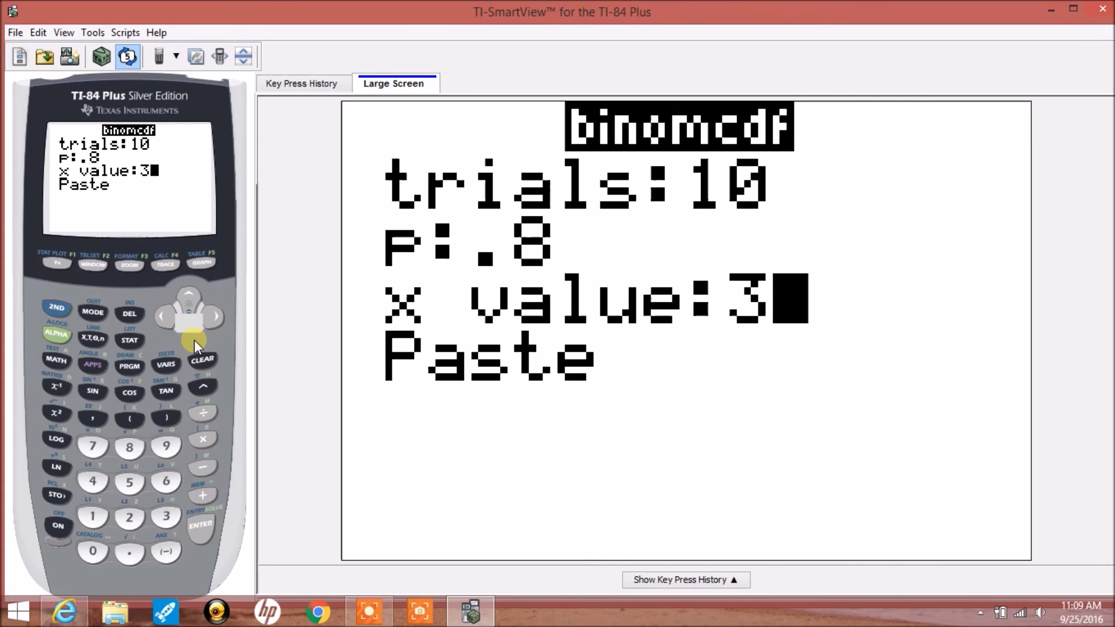
left_click(203, 530)
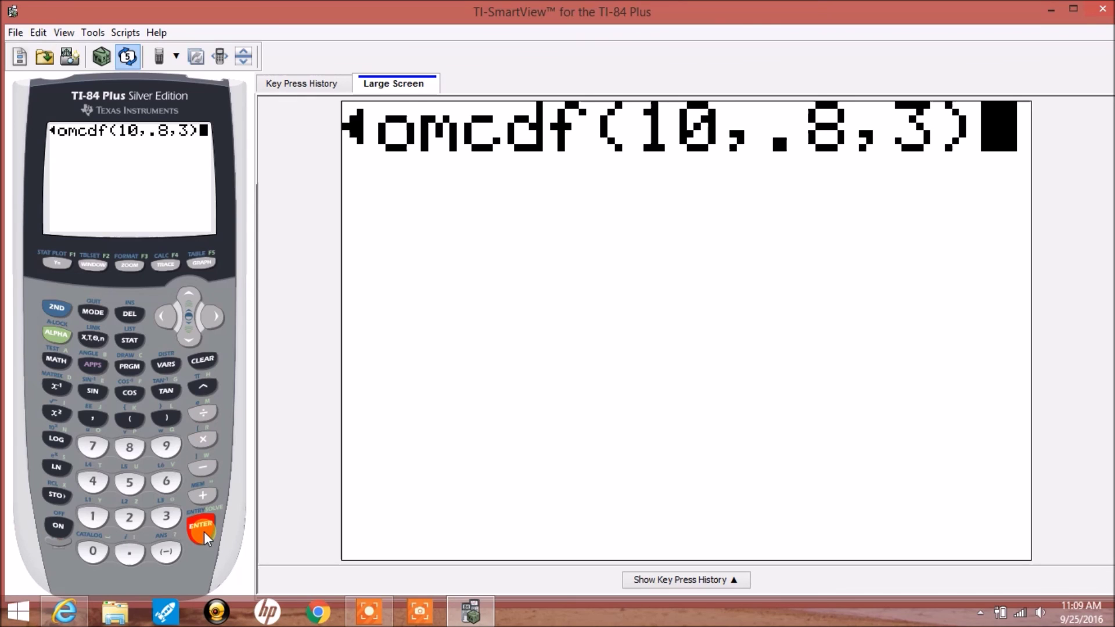